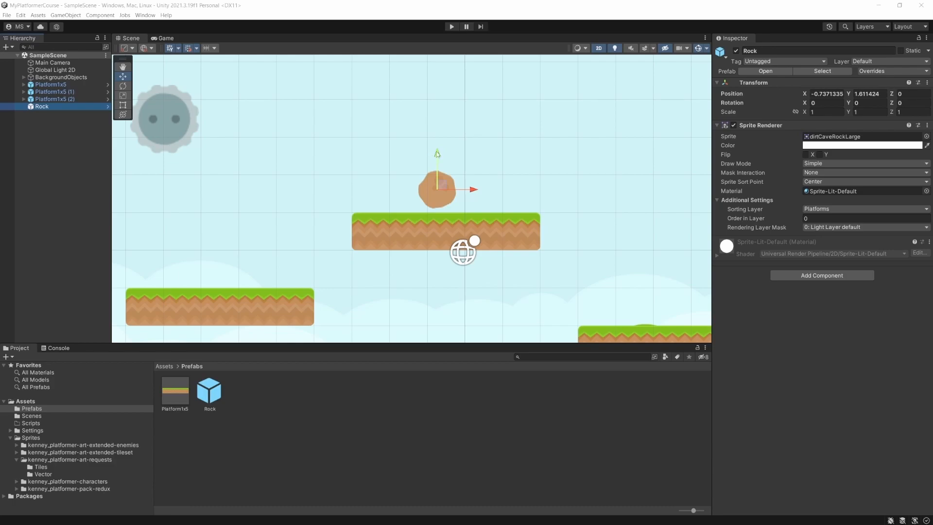
Step: Raise the rock above the middle platform to Y position 4 and add a Rigidbody 2D component to it
left_click_drag(438, 155, 450, 78)
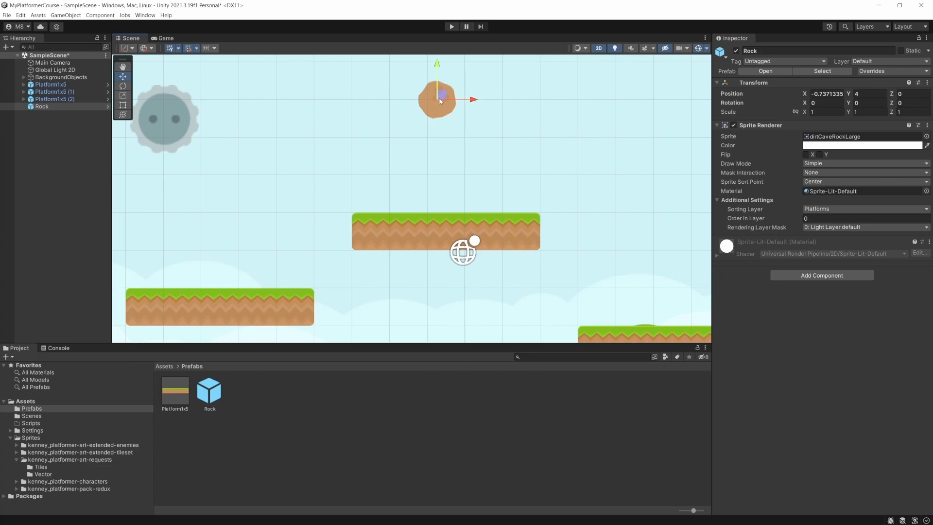
left_click(45, 106)
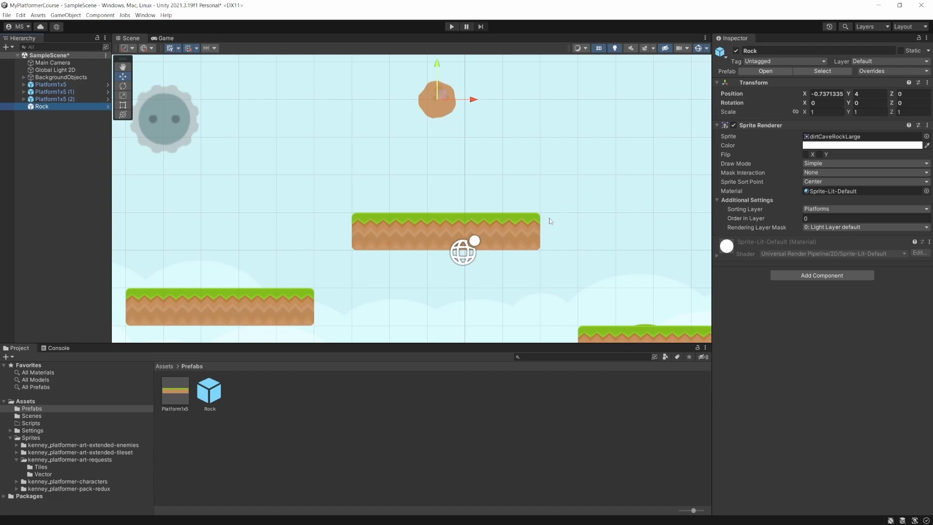
left_click(819, 276)
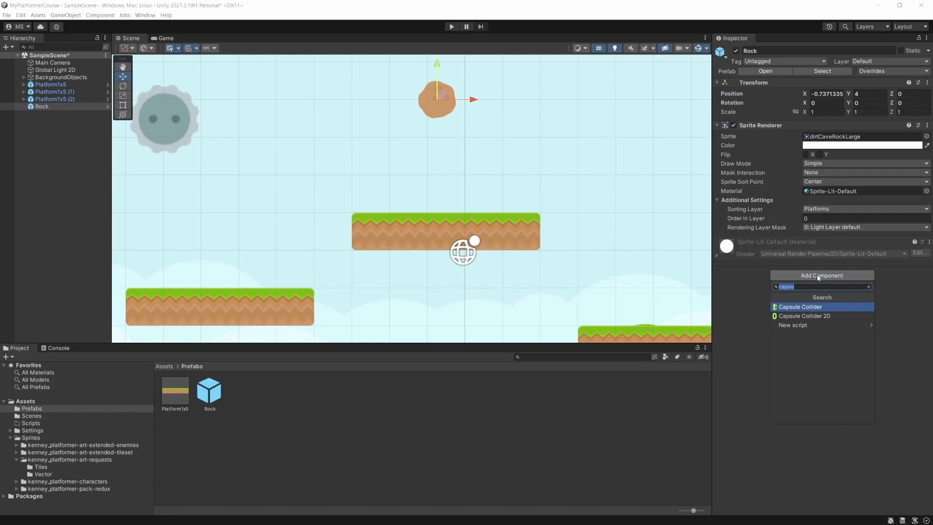
type("rigid")
left_click(798, 316)
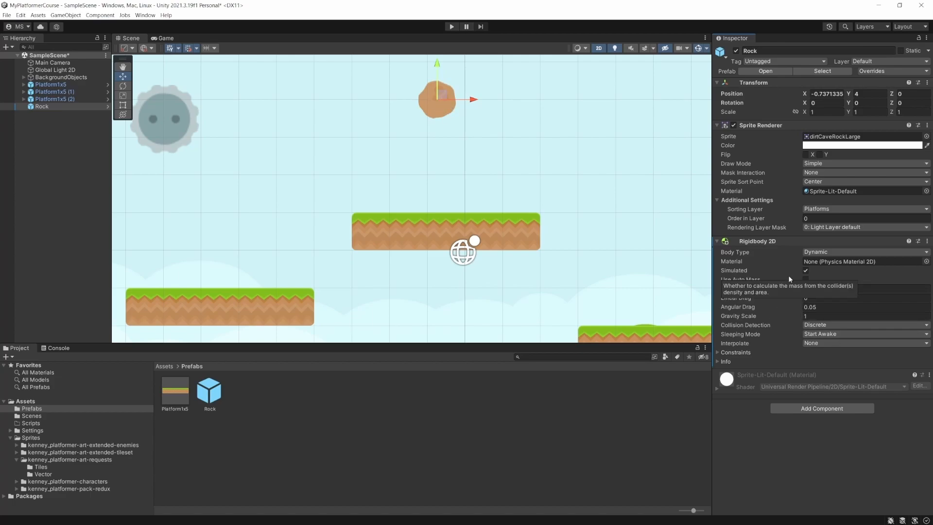
Step: Review the rock's Rigidbody 2D drag settings and play-test the scene to see how the rock falls
mouse_move(786, 306)
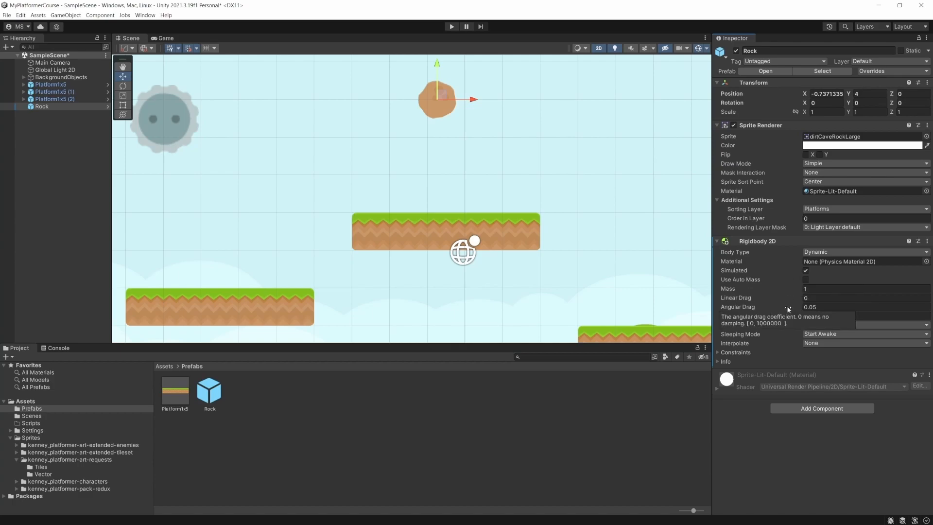
left_click(820, 296)
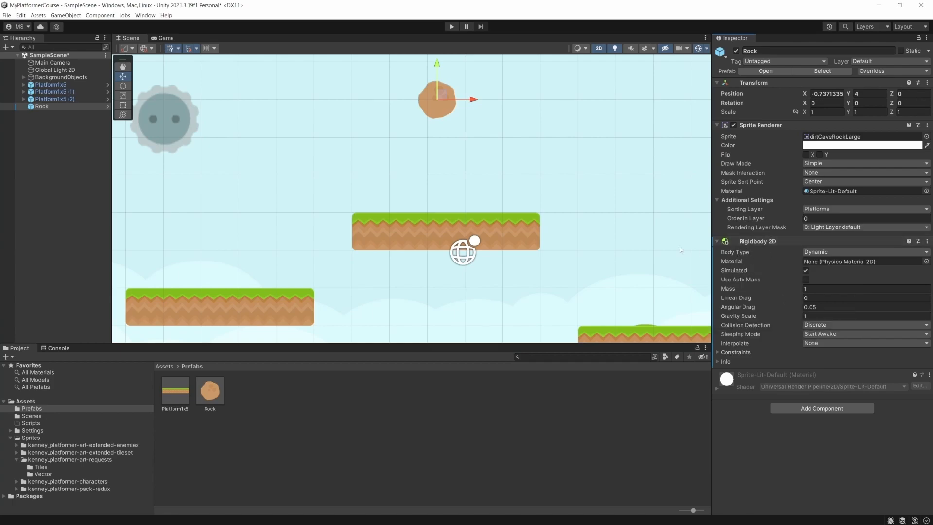
left_click(452, 27)
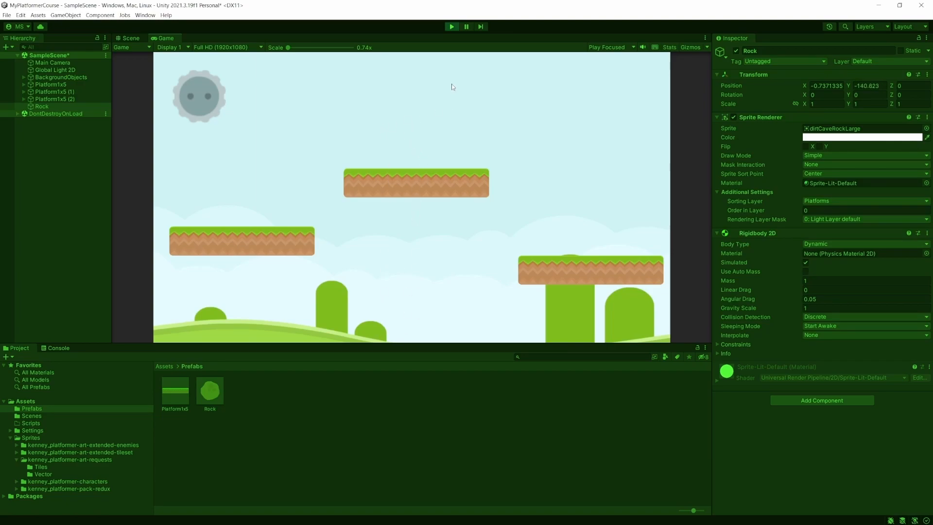
left_click(451, 26)
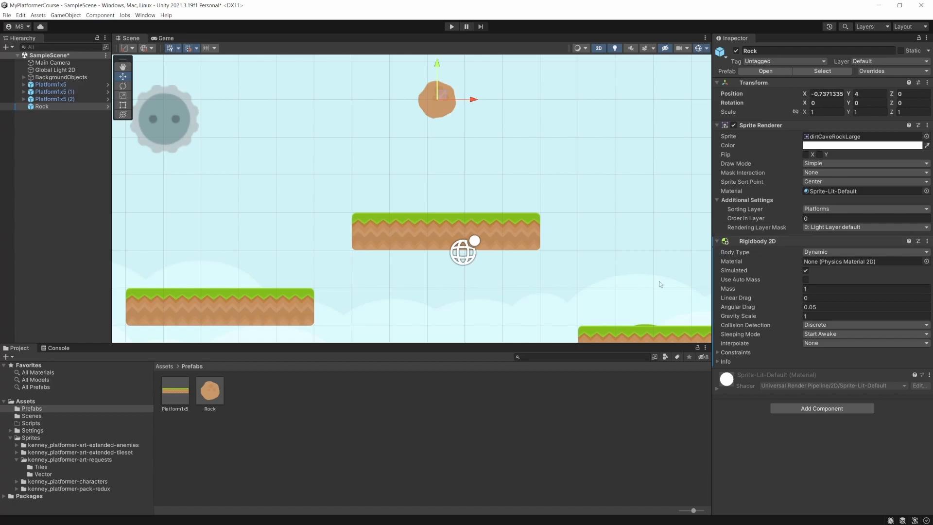
Step: Add a Circle Collider 2D component to the rock and play-test the scene with it
left_click(814, 410)
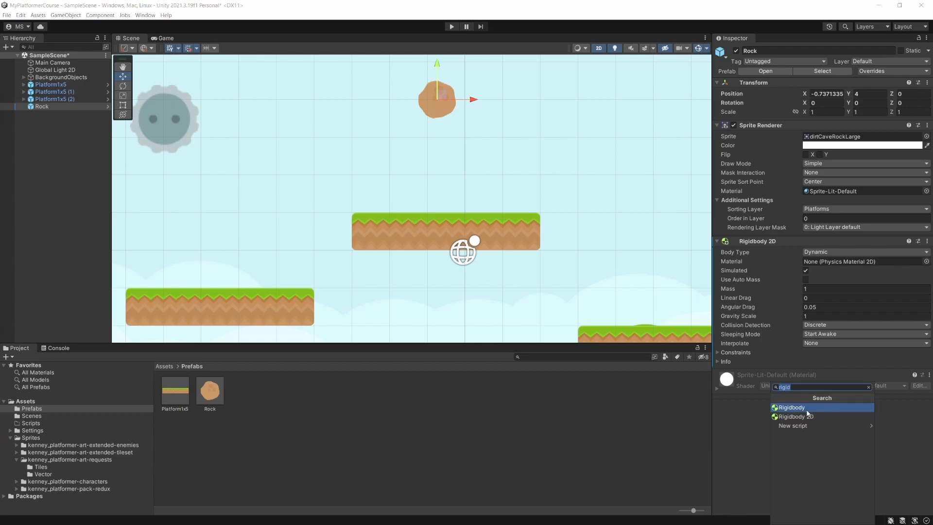
type("collider")
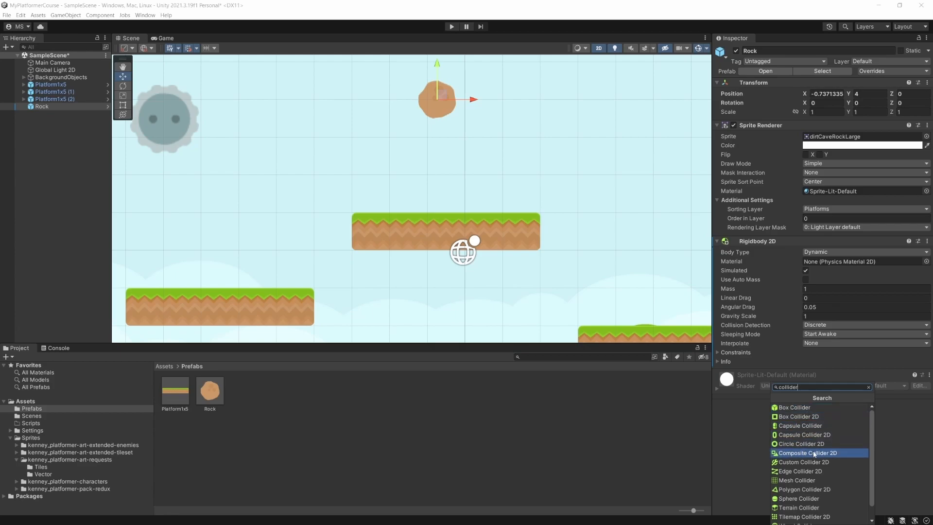
scroll(814, 455, "down", 1)
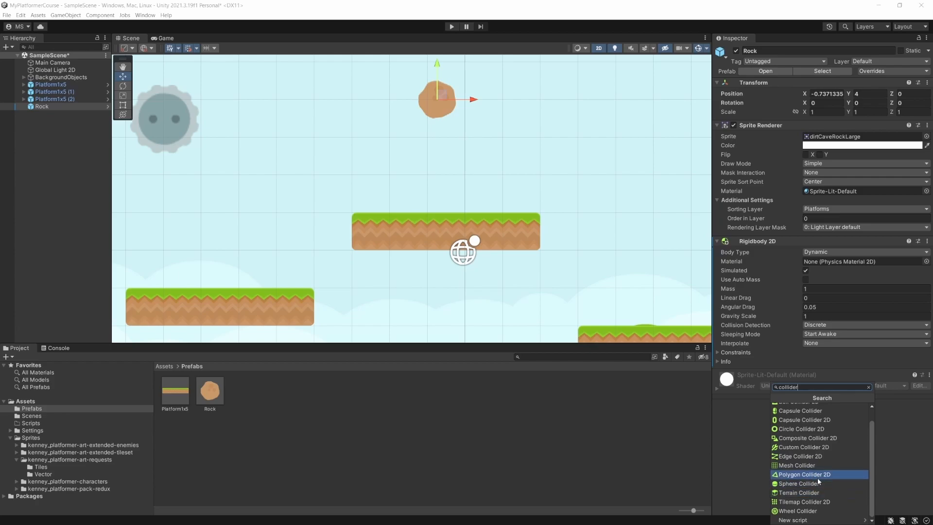
scroll(812, 462, "up", 1)
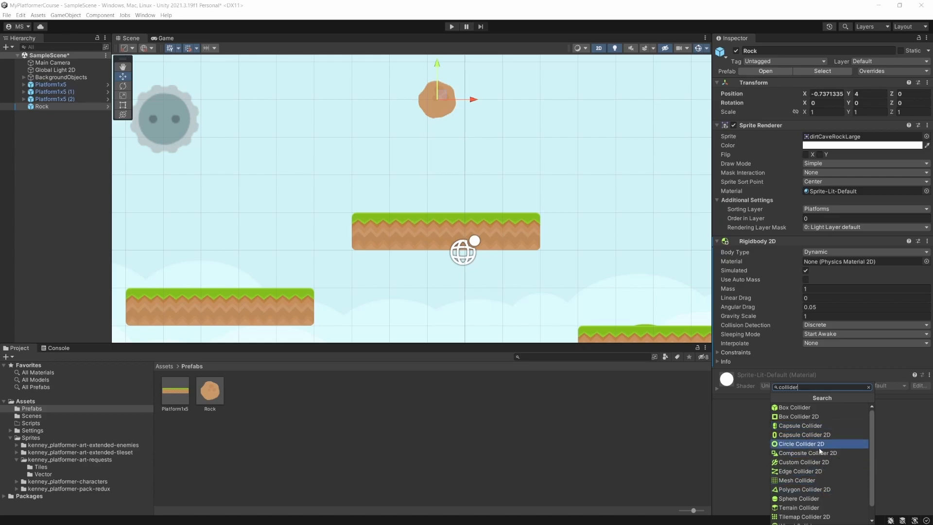
scroll(809, 478, "down", 1)
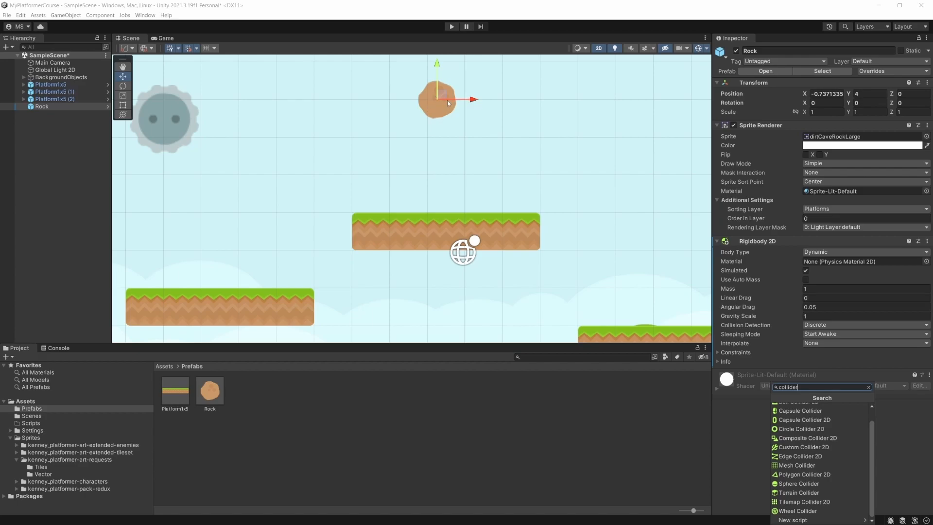
left_click(794, 430)
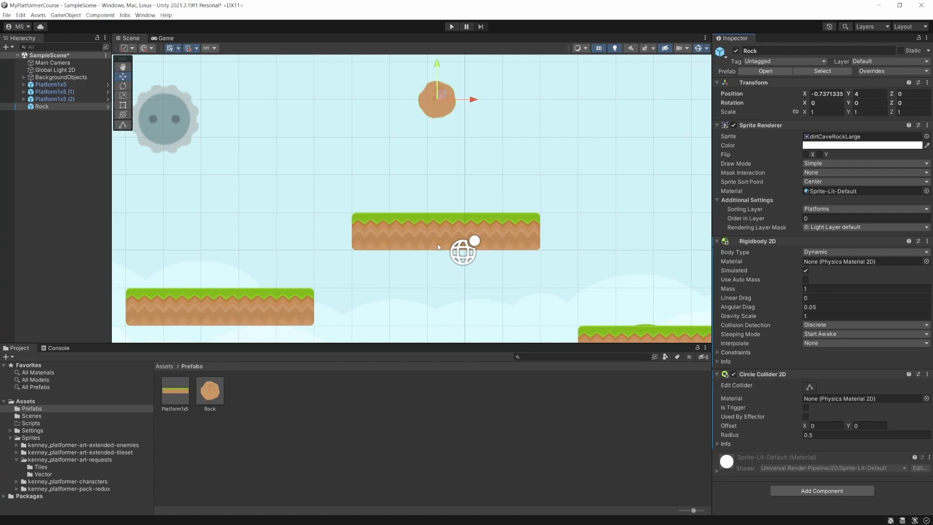
left_click(451, 26)
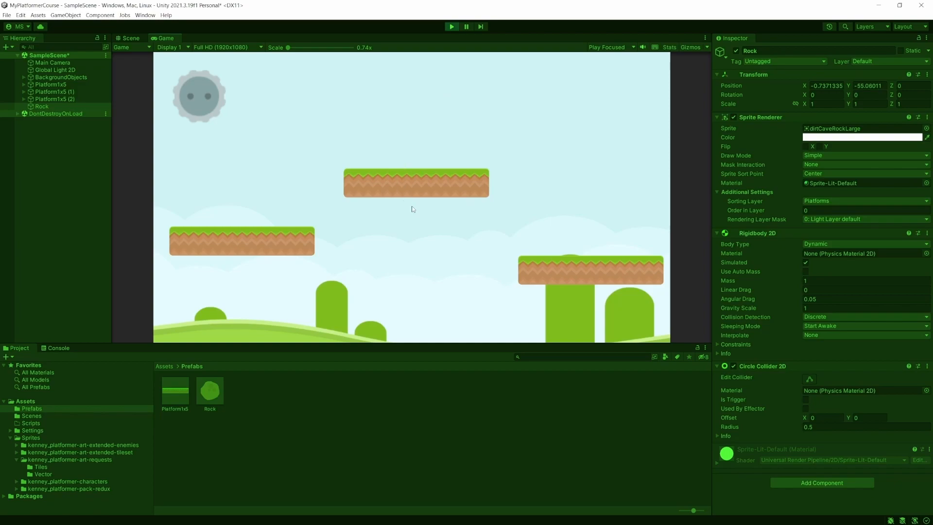
left_click(452, 26)
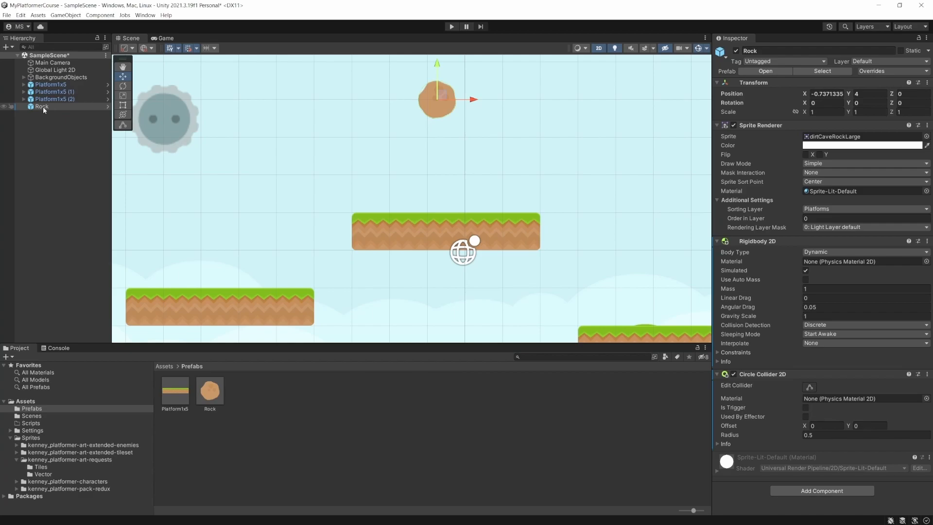
Step: Place a second Rock prefab instance in the scene to compare its components with the original, and delete it
left_click_drag(214, 392, 51, 164)
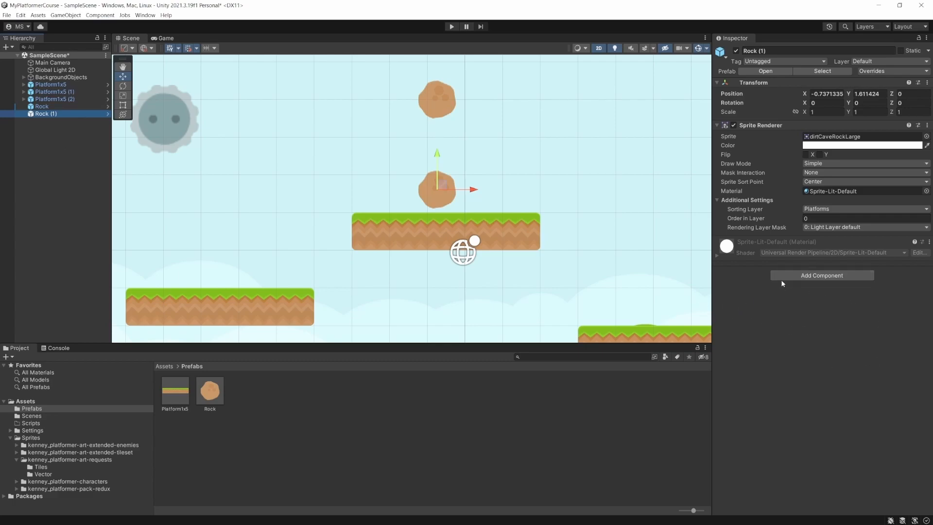
left_click(42, 105)
key("Delete")
Step: Apply all overrides on the scene's Rock object to its prefab
left_click(45, 106)
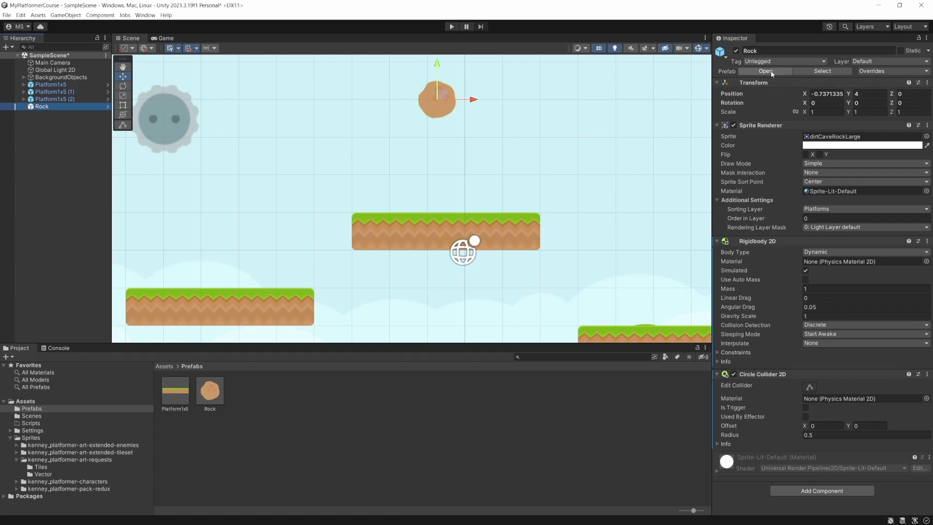
left_click(878, 71)
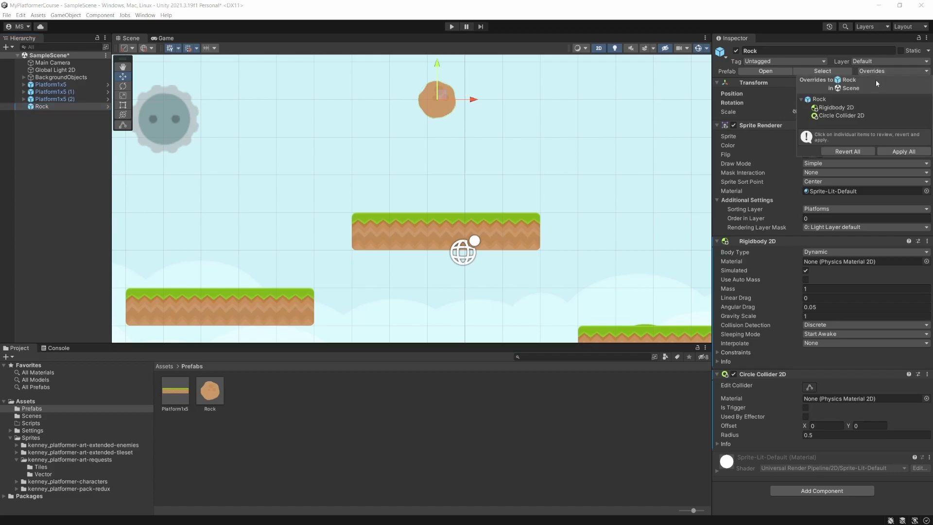
left_click(895, 151)
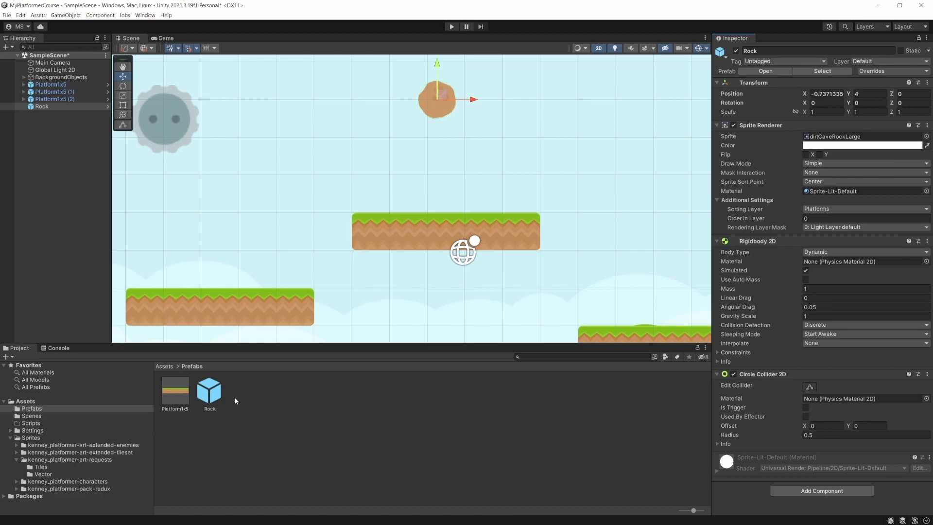
Step: Place a fresh Rock instance to check the updated prefab's components, delete it and reselect the original rock
left_click_drag(209, 391, 72, 131)
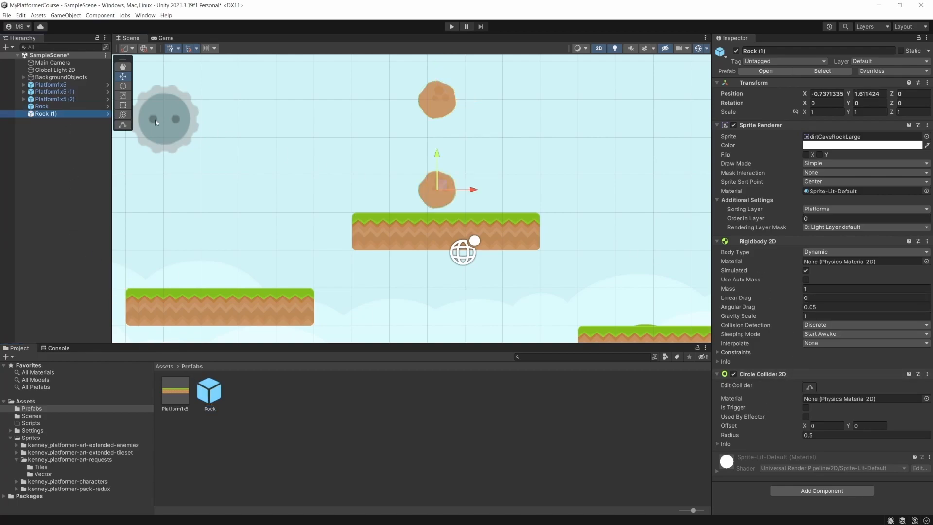
key("Delete")
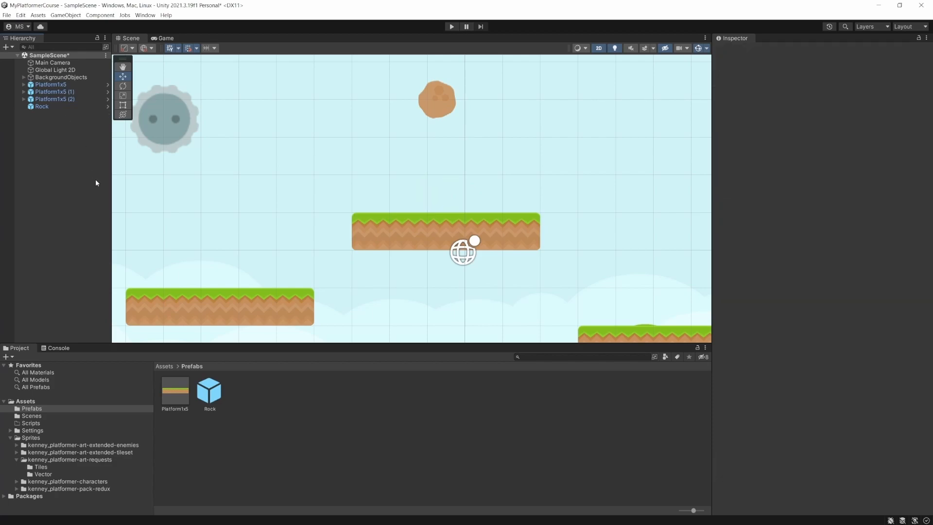
left_click(43, 106)
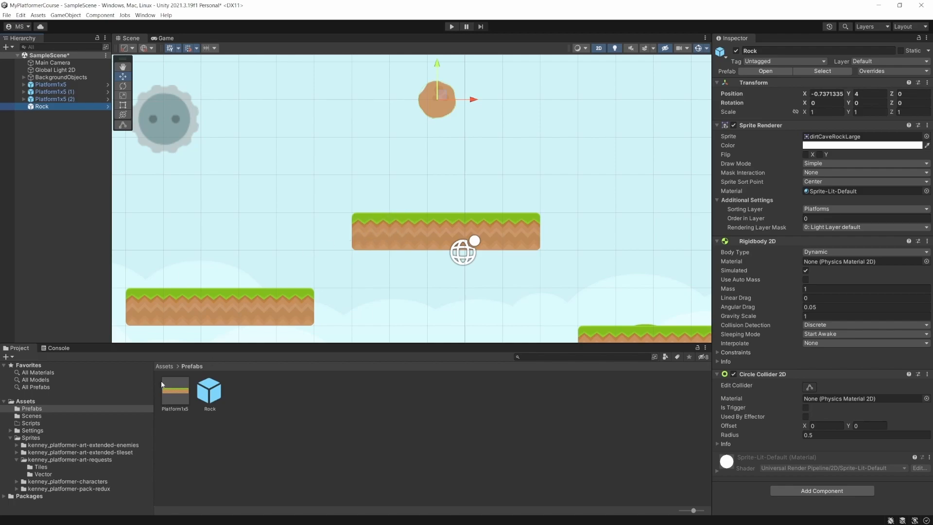
Step: Open the Platform1x5 prefab to examine its structure and return to the scene
scroll(443, 270, "down", 3)
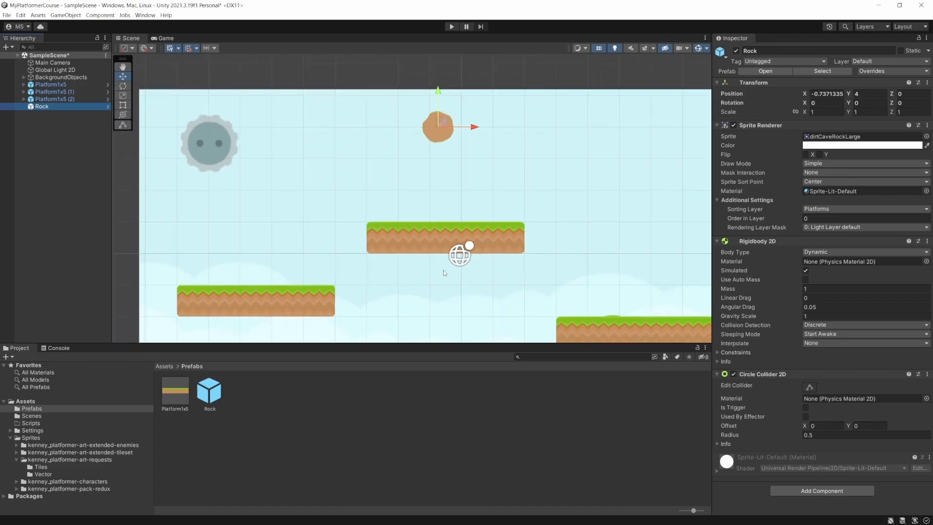
middle_click_drag(443, 280, 403, 213)
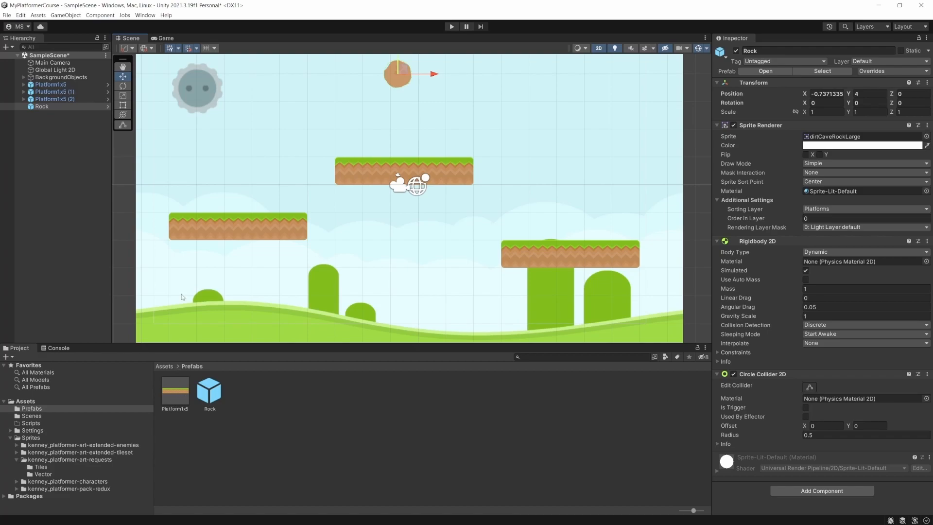
double_click(176, 393)
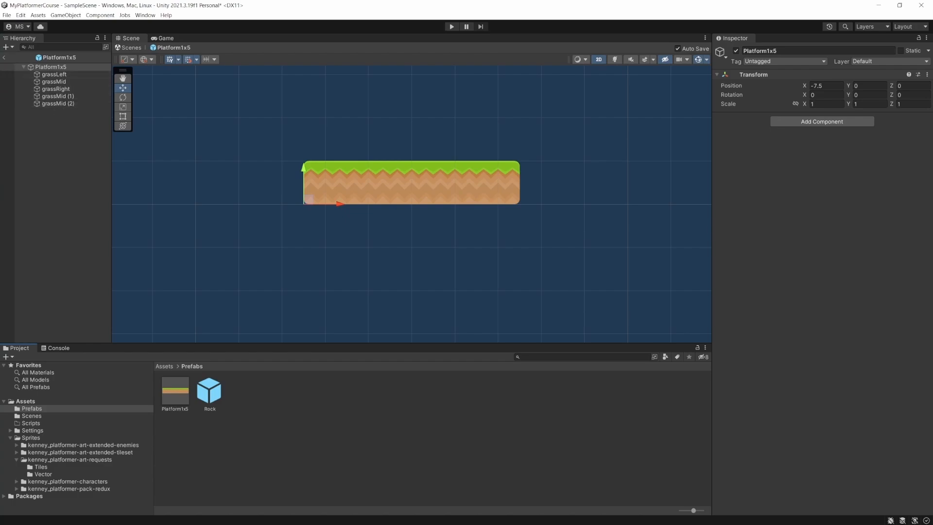
left_click(4, 58)
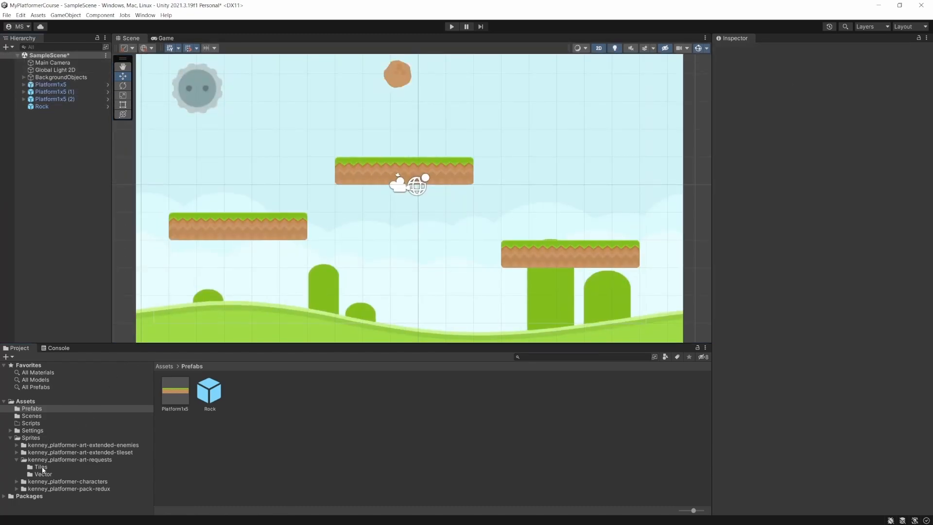
Step: Add the metalMid sprite from the kenney_platformer-art-requests Tiles folder to the scene and move it to X position -13
left_click(36, 466)
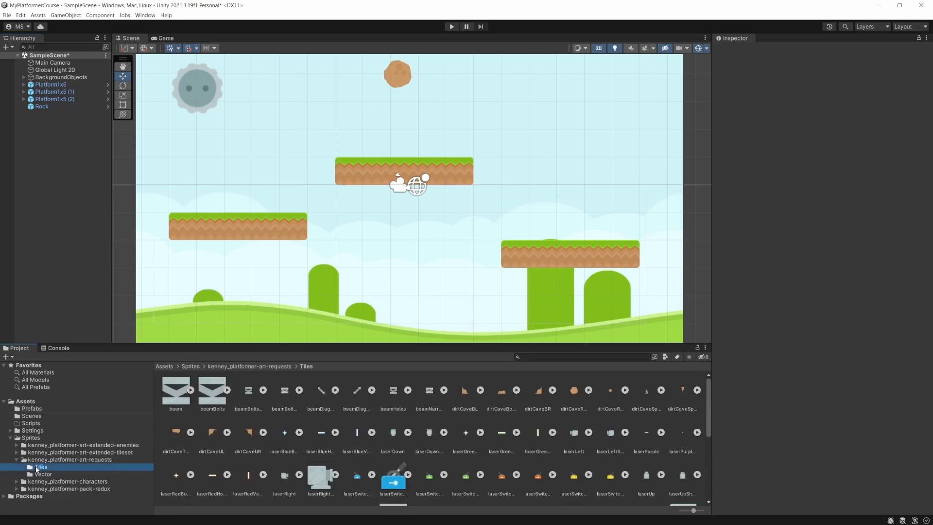
scroll(275, 439, "down", 5)
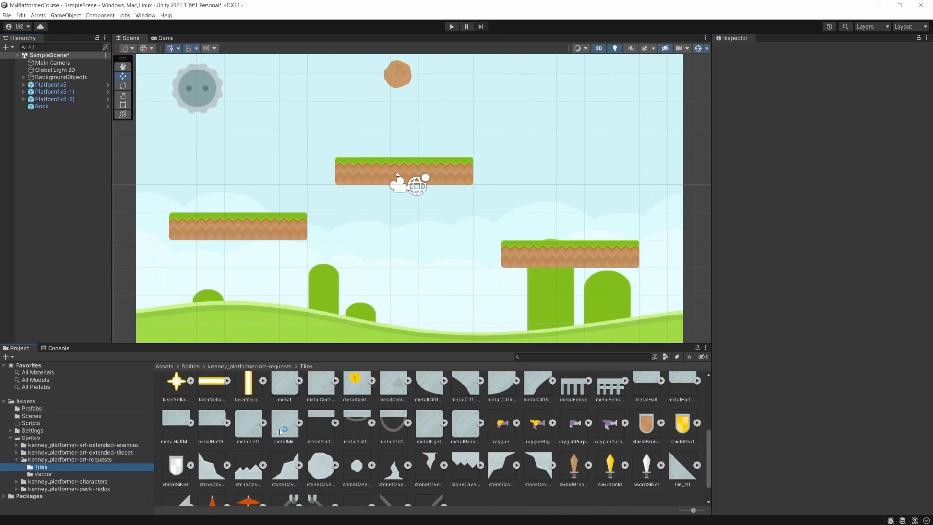
left_click(287, 422)
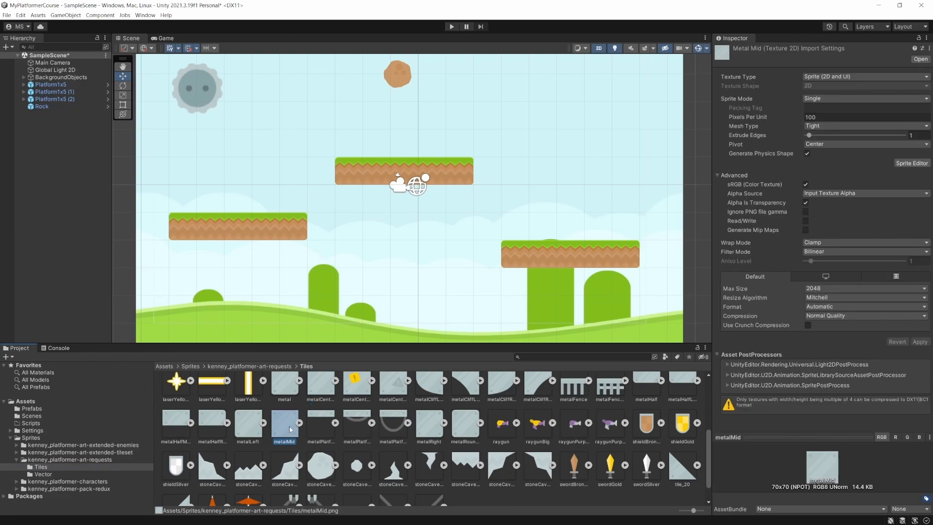
left_click_drag(288, 426, 63, 220)
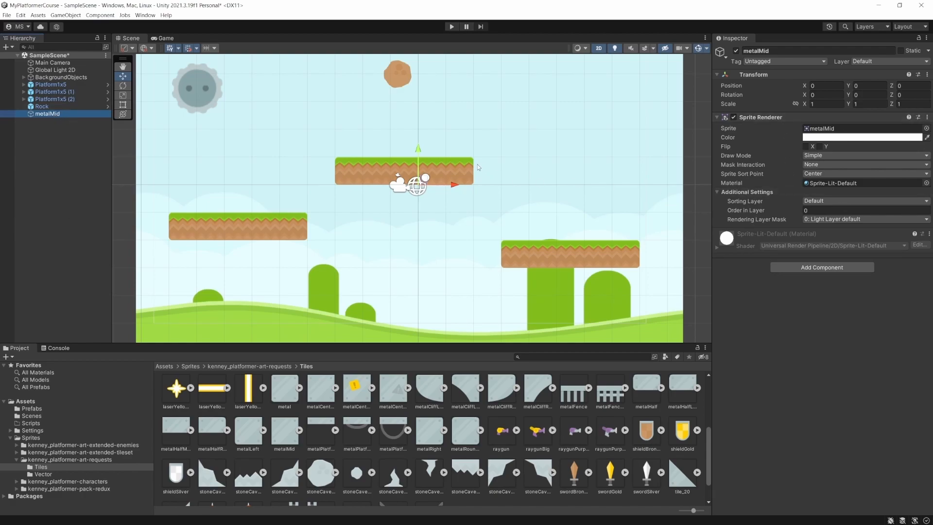
scroll(356, 202, "down", 3)
left_click_drag(443, 188, 167, 189)
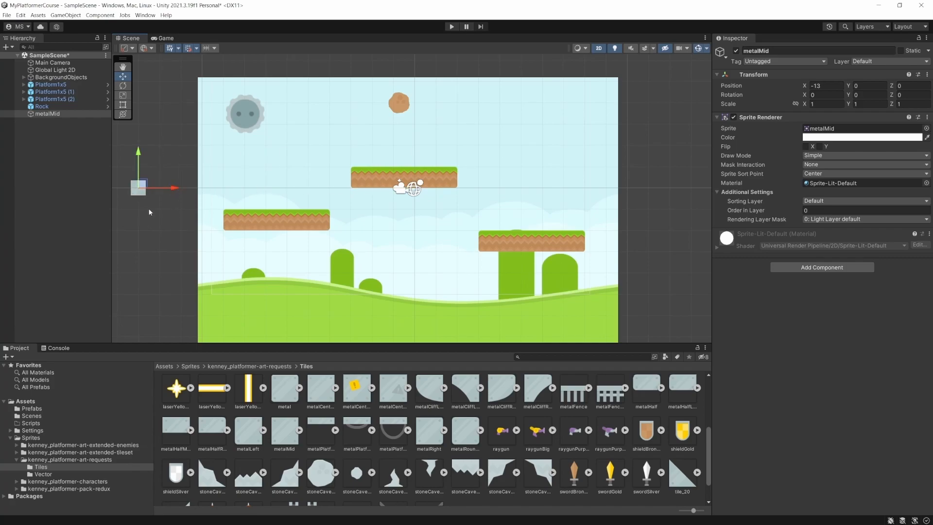
Step: Add a Box Collider 2D to the metalMid tile and examine its fit around the sprite
scroll(147, 198, "up", 5)
middle_click_drag(149, 199, 314, 243)
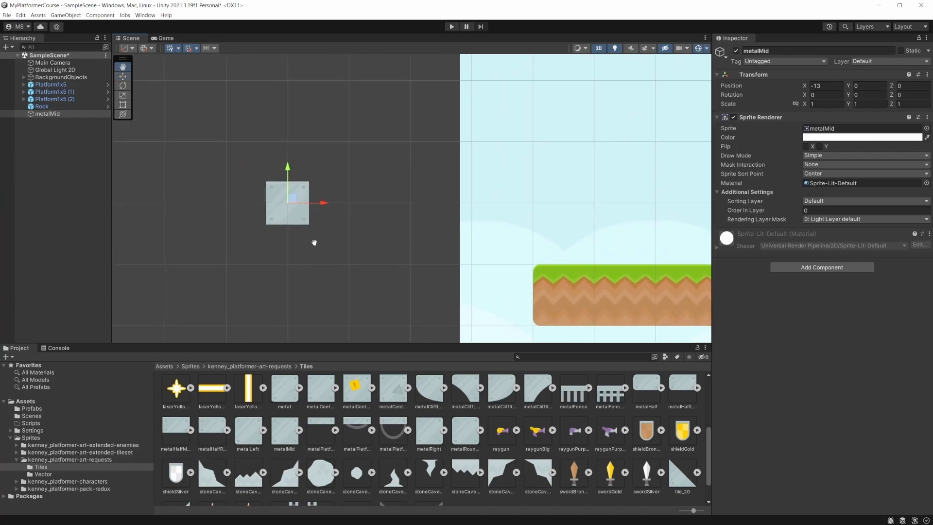
scroll(314, 242, "up", 2)
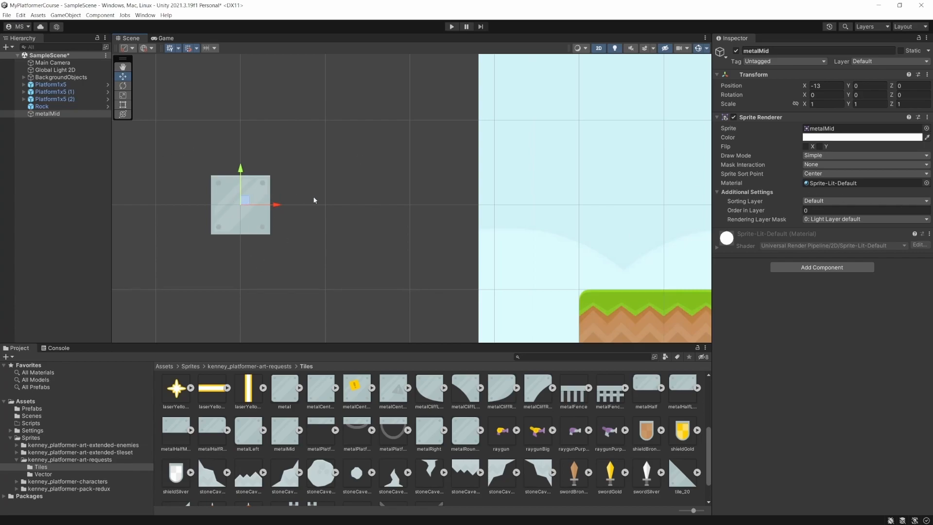
left_click(822, 268)
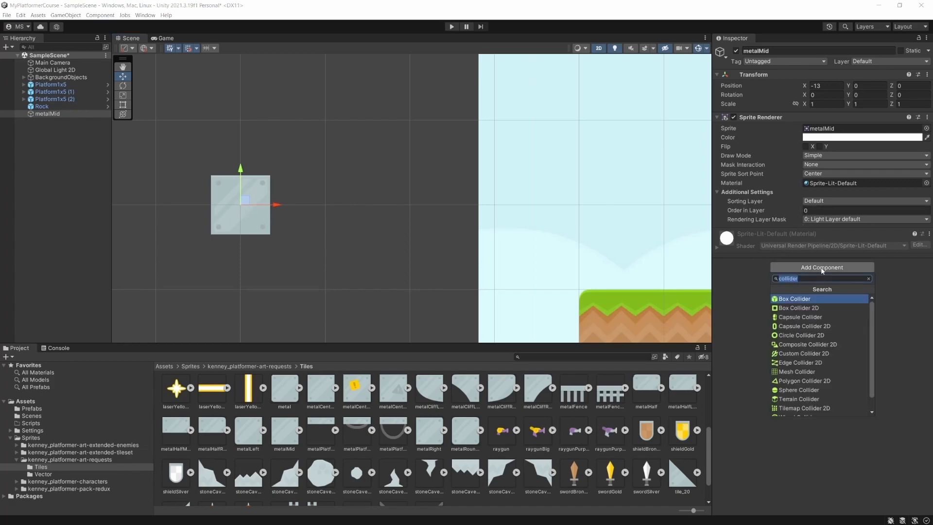
left_click(806, 309)
scroll(263, 202, "up", 5)
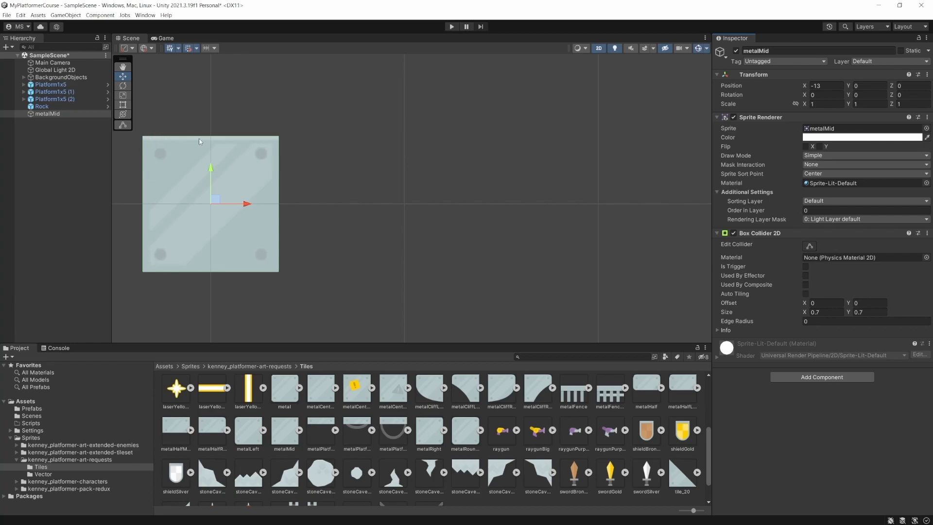
Step: Duplicate the metalMid tile three times and line the copies up side by side into a row of four
scroll(202, 141, "down", 4)
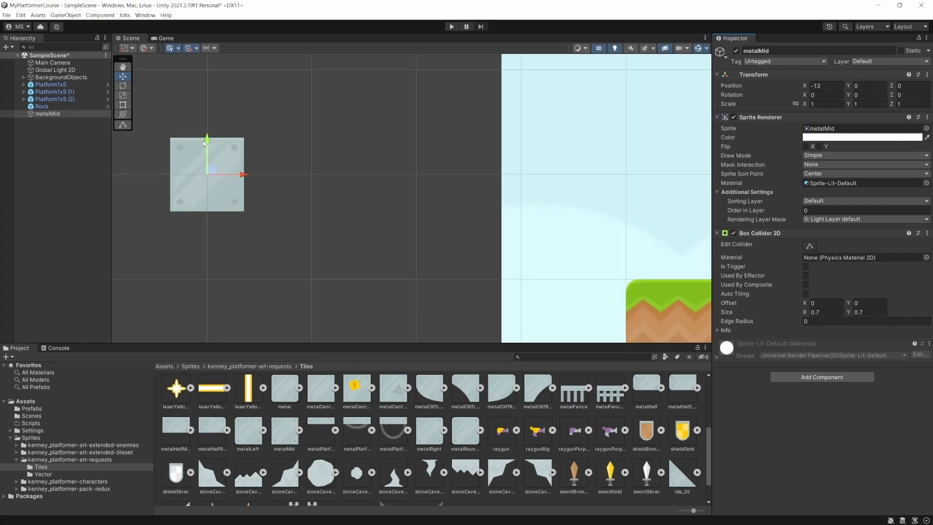
middle_click_drag(264, 258, 402, 302)
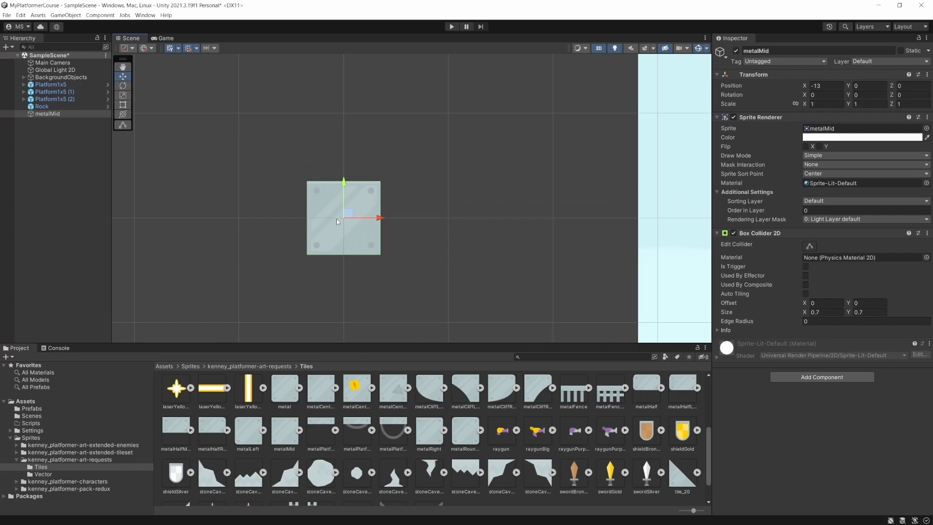
scroll(350, 214, "down", 2)
left_click(47, 115)
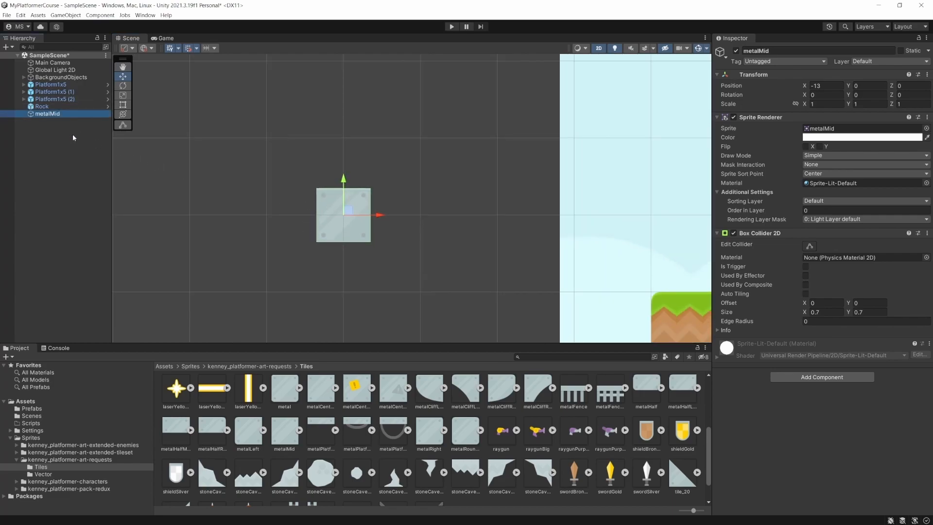
key("ctrl+d")
left_click_drag(376, 216, 426, 217)
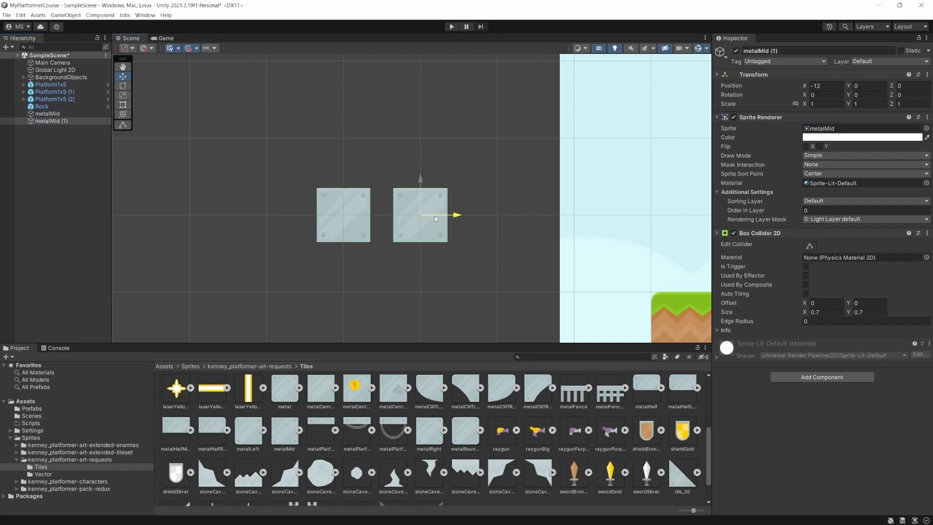
left_click_drag(429, 216, 437, 217)
left_click_drag(456, 216, 330, 216)
key("ctrl+d")
key("ctrl+d")
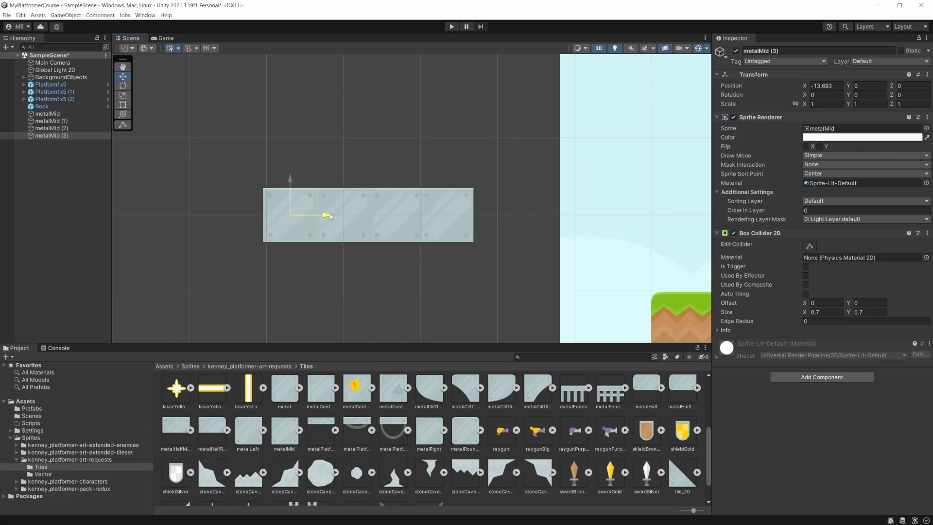
Step: Select all four metalMid tiles, examine the seams between their box colliders and delete the tiles
left_click(58, 114)
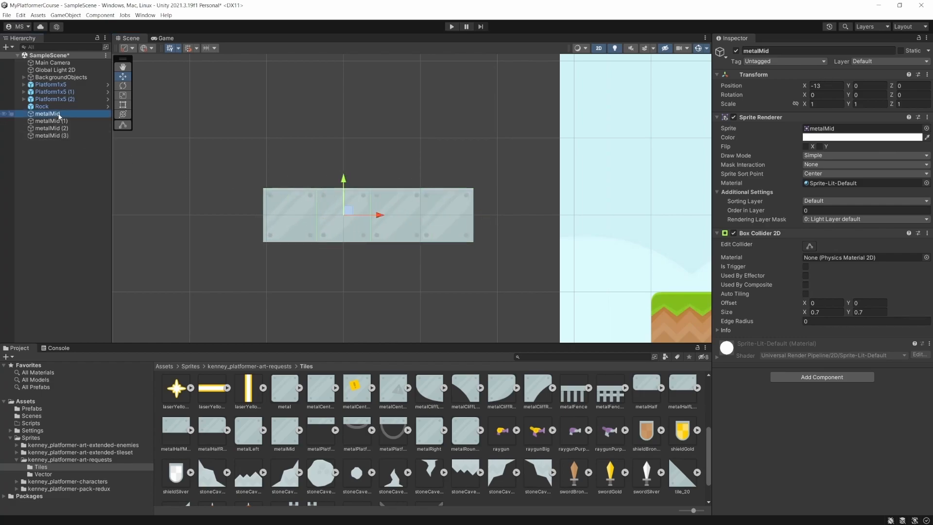
left_click(51, 136, "shift")
scroll(378, 233, "up", 4)
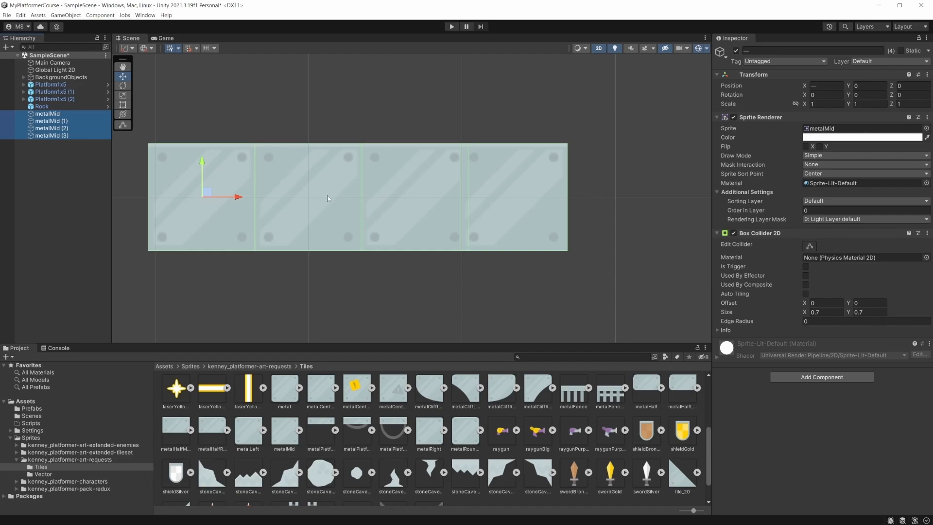
scroll(329, 197, "down", 4)
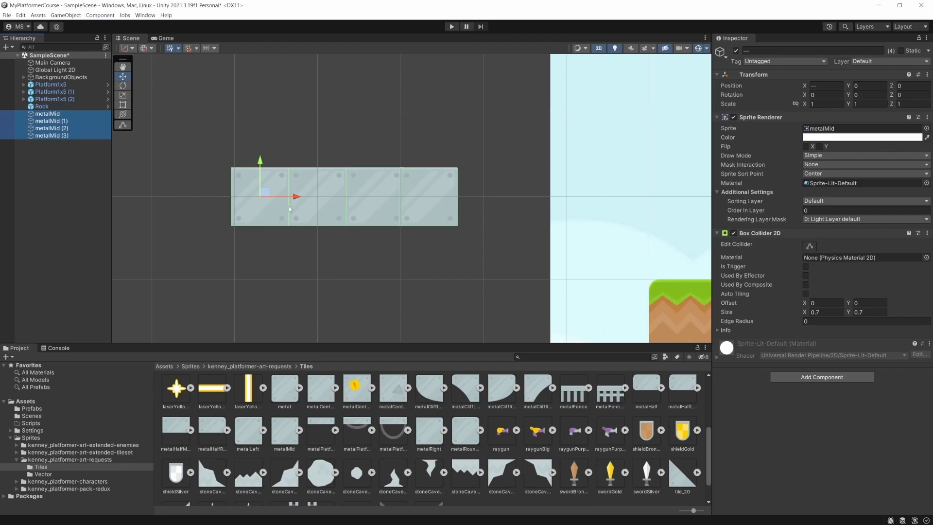
scroll(289, 209, "down", 1)
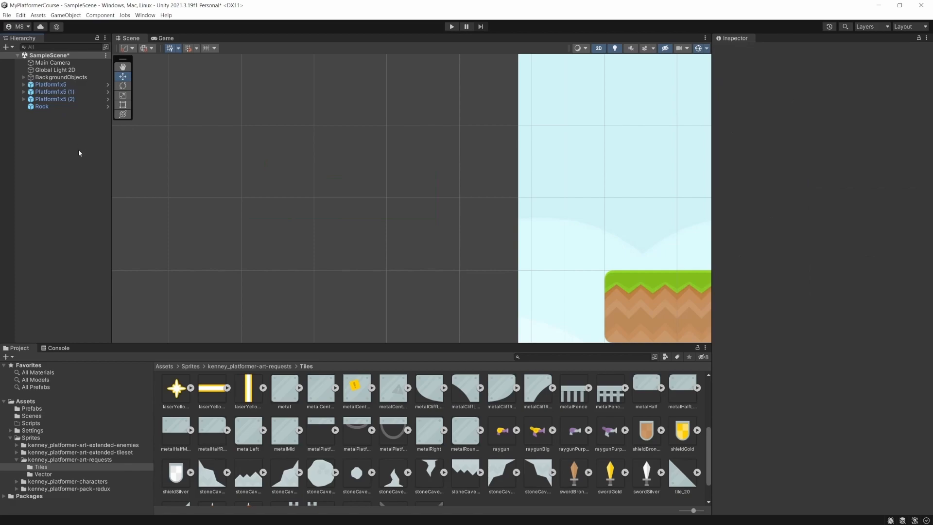
Step: Open the Platform1x5 prefab from the Prefabs folder and add a Box Collider 2D to its root object
left_click(30, 409)
double_click(176, 390)
left_click(80, 66)
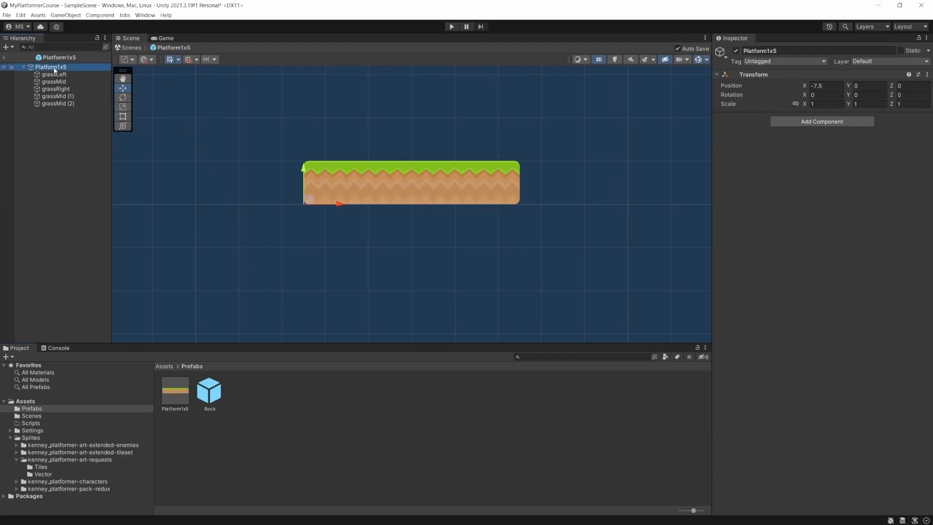
left_click(53, 75)
left_click(54, 82)
left_click(56, 89)
left_click(51, 66)
left_click(796, 122)
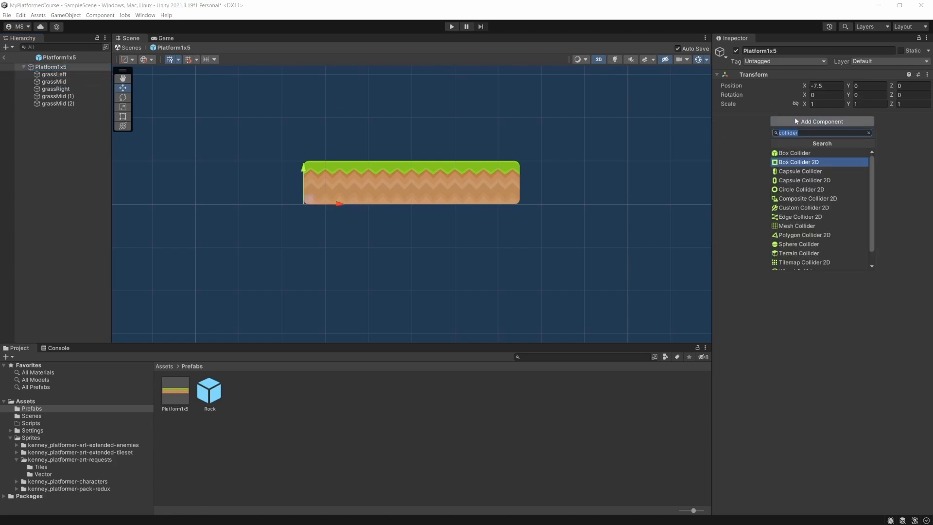
left_click(795, 163)
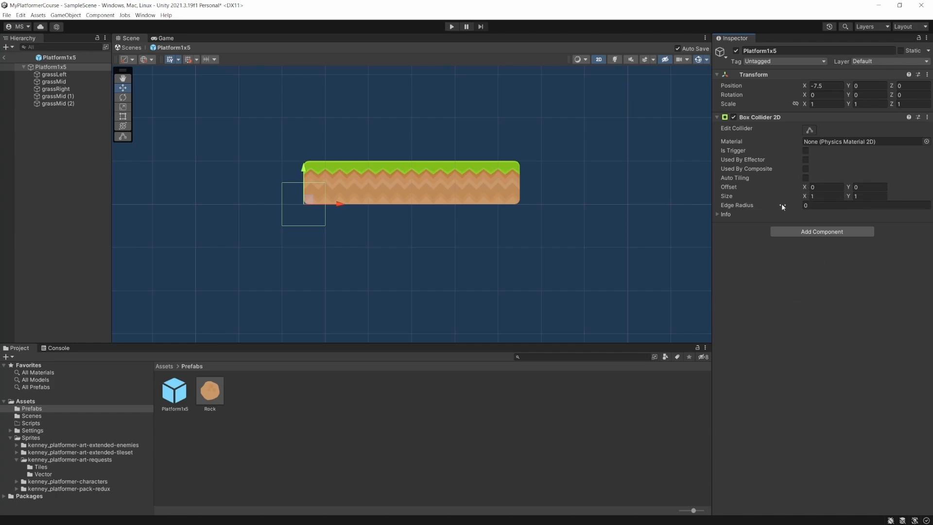
Step: Set the platform collider's offset to X 0.5 and Y 0.5 and widen its X size to 3.77
left_click(804, 187)
left_click_drag(798, 187, 789, 170)
left_click_drag(848, 187, 844, 179)
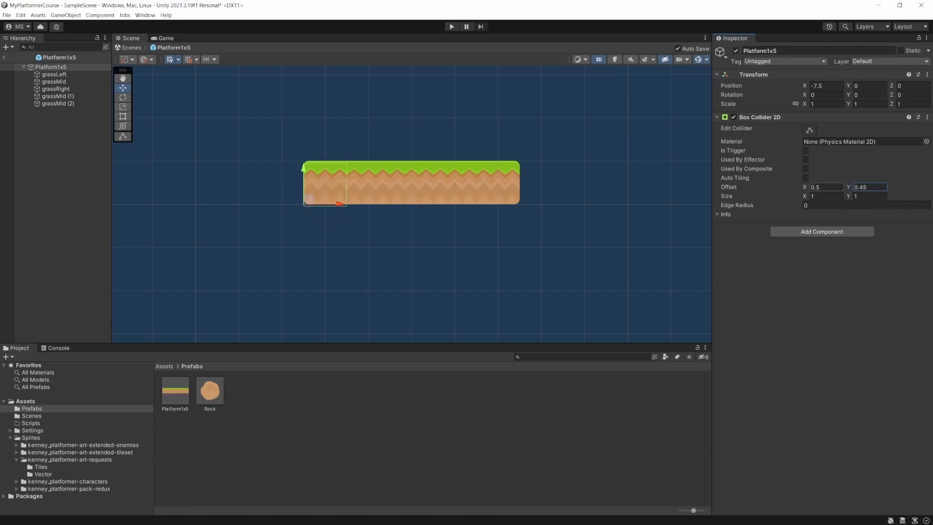
left_click(857, 187)
type("0.5")
key("Tab")
left_click_drag(805, 197, 849, 200)
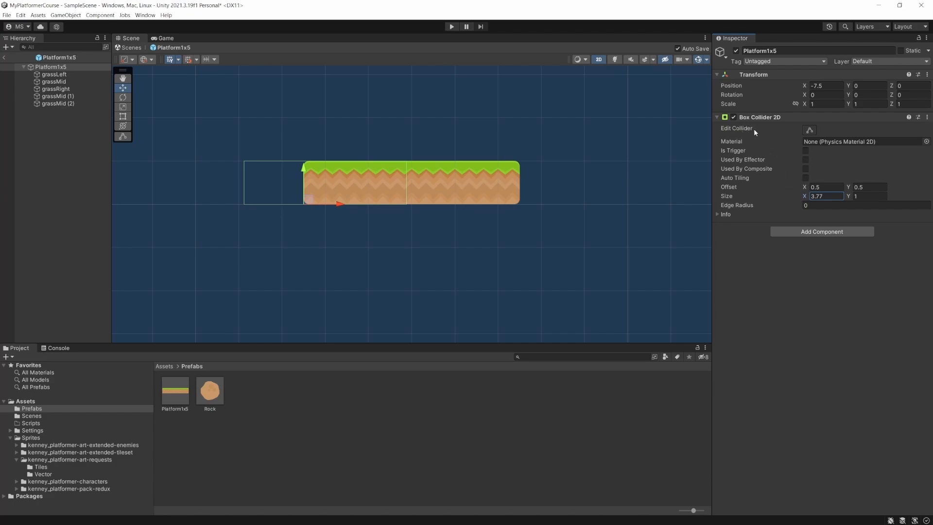
Step: Fit the collider's edges to both ends of the platform, with exact values of 2.5 for X offset and 5 for X size
left_click(809, 131)
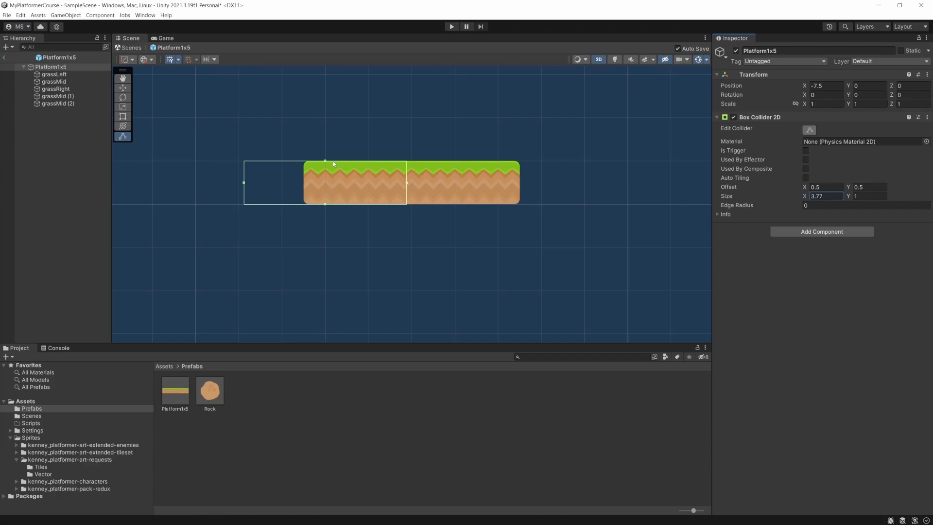
left_click_drag(406, 186, 520, 192)
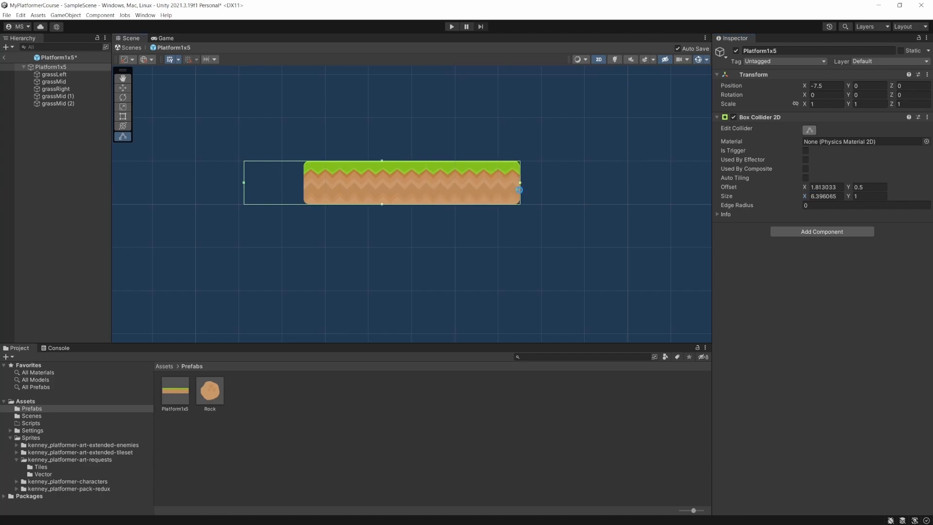
left_click_drag(245, 185, 304, 189)
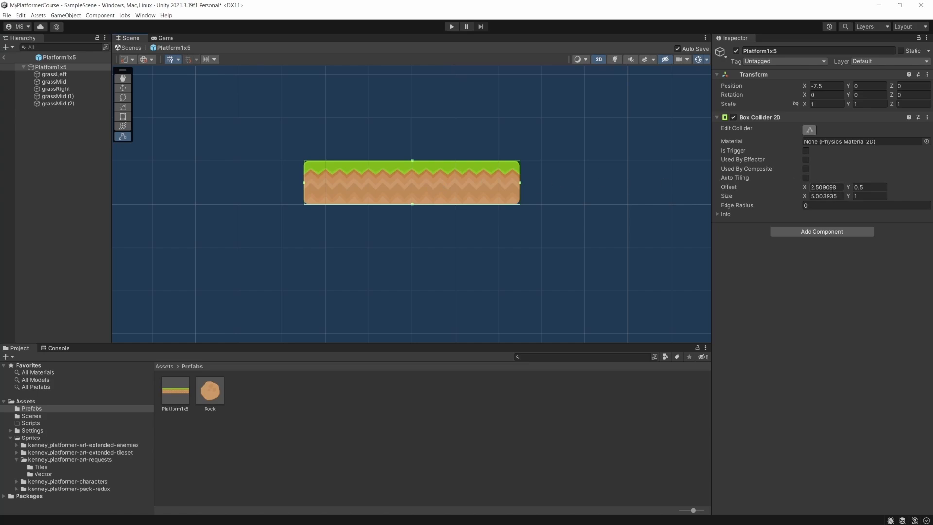
left_click(825, 187)
type("2.5")
key("Return")
key("Return")
type("5")
key("Tab")
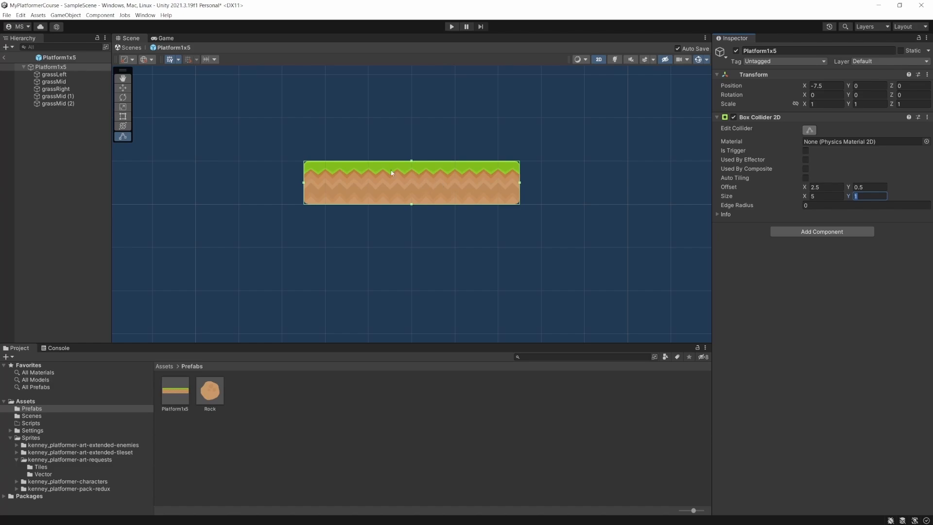
Step: Return to the scene and check the Box Collider 2D on all three Platform1x5 instances
left_click(4, 57)
scroll(330, 145, "down", 20)
middle_click_drag(541, 207, 318, 217)
left_click(65, 85)
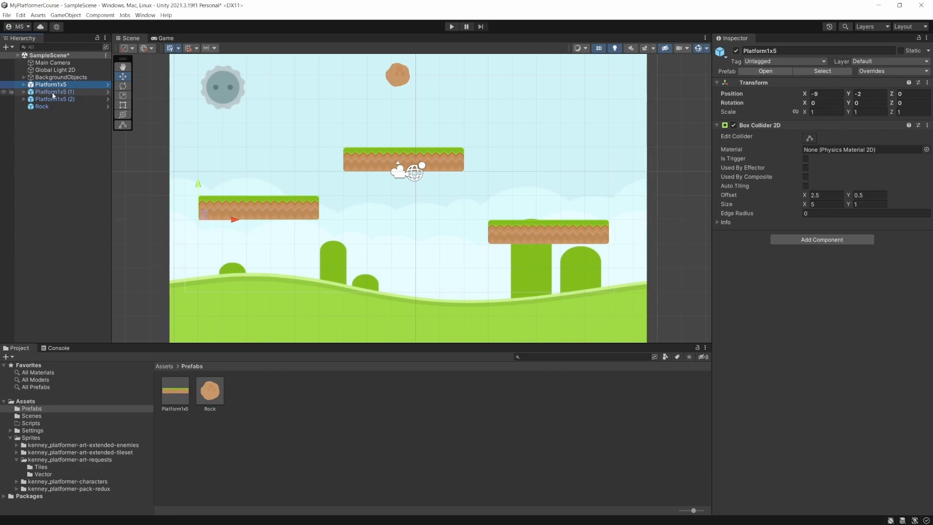
left_click(52, 92)
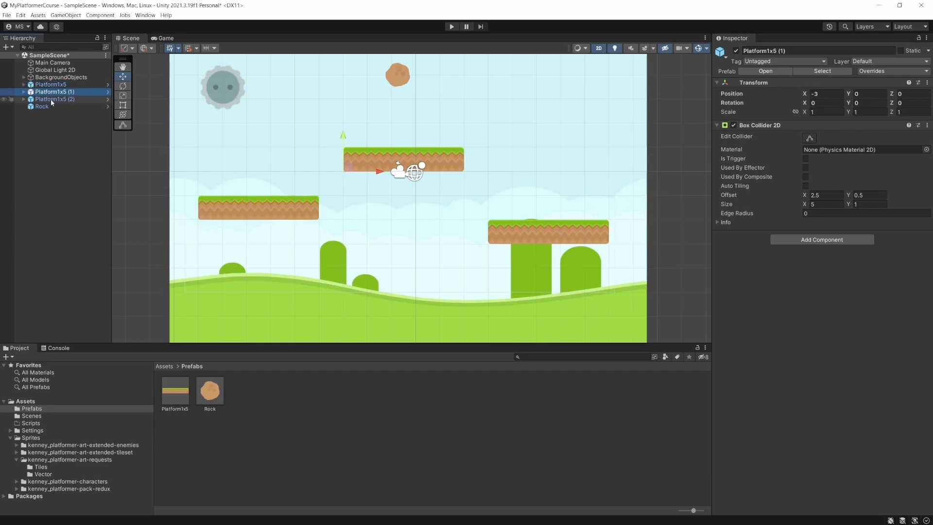
left_click(51, 98)
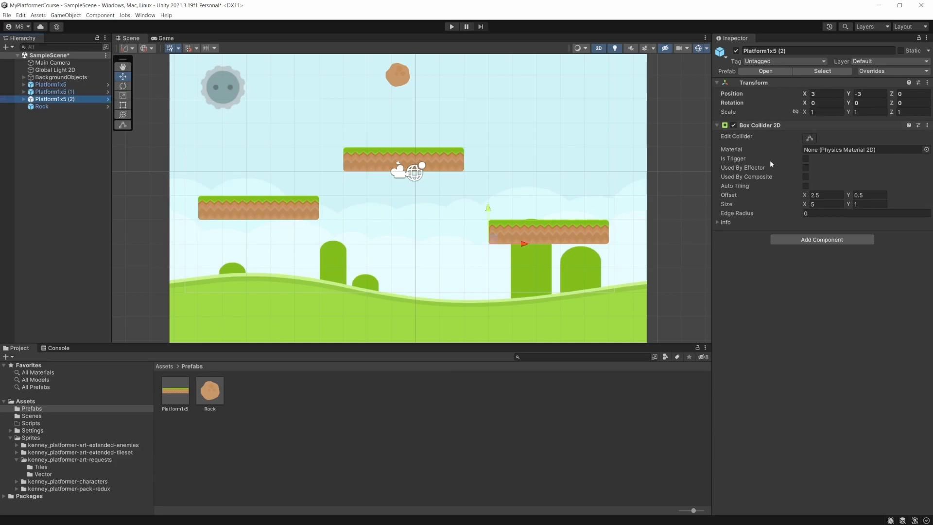
Step: Run the game to test the rock falling onto the platform, and stop play mode
left_click(452, 27)
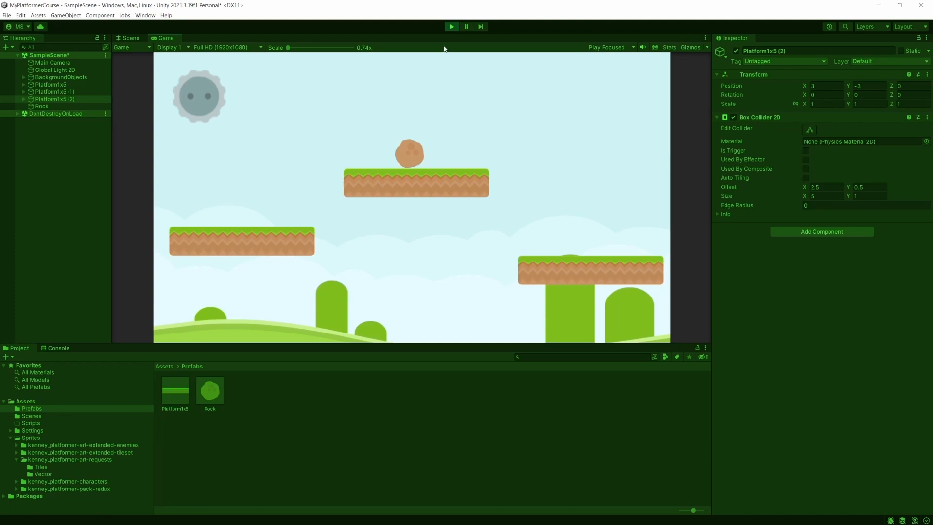
left_click(451, 27)
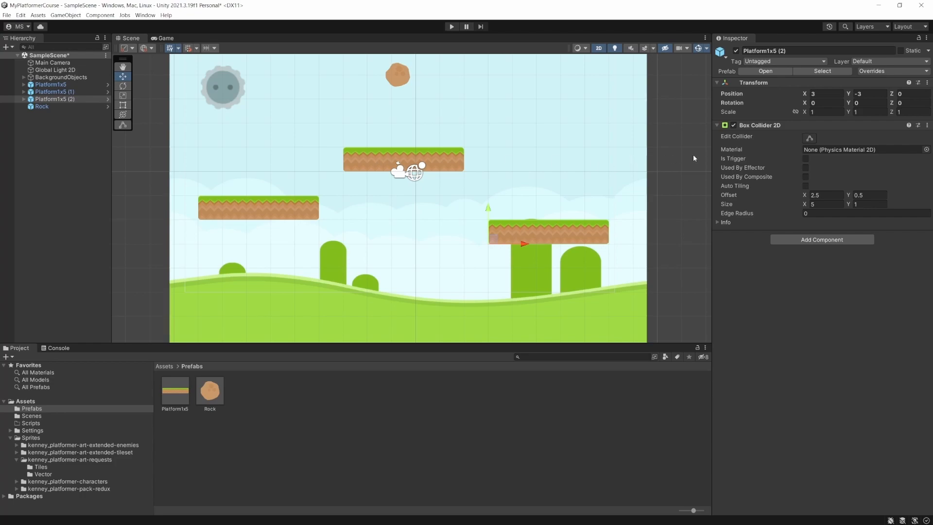
mouse_move(747, 156)
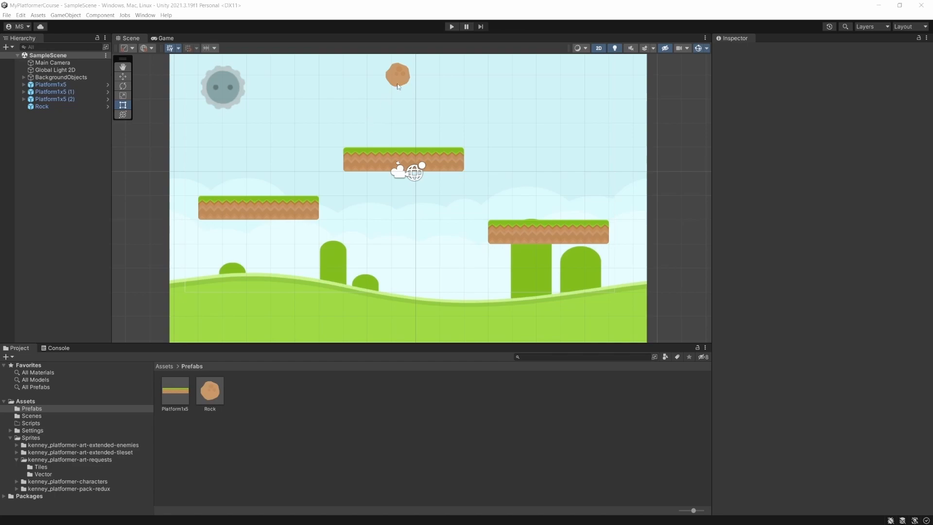
Step: Add a Constant Force 2D component to the Rock object
left_click(73, 104)
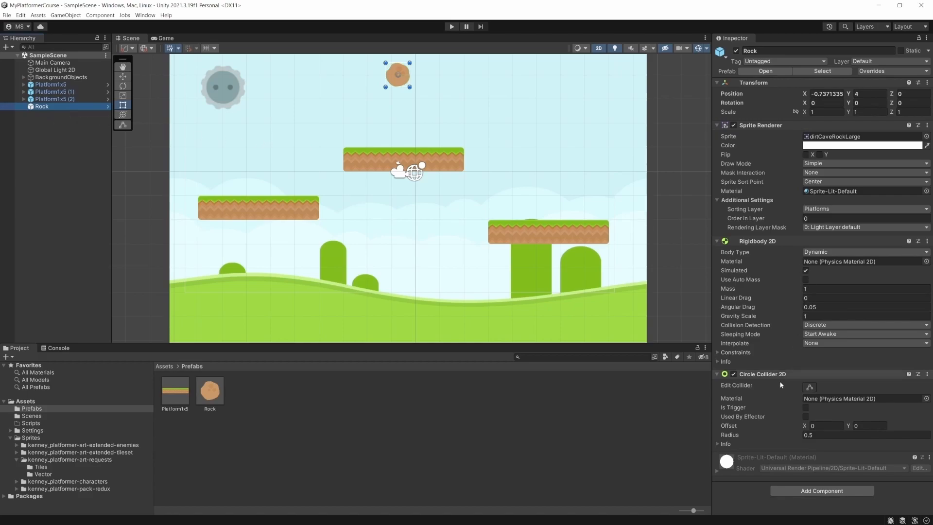
left_click(817, 491)
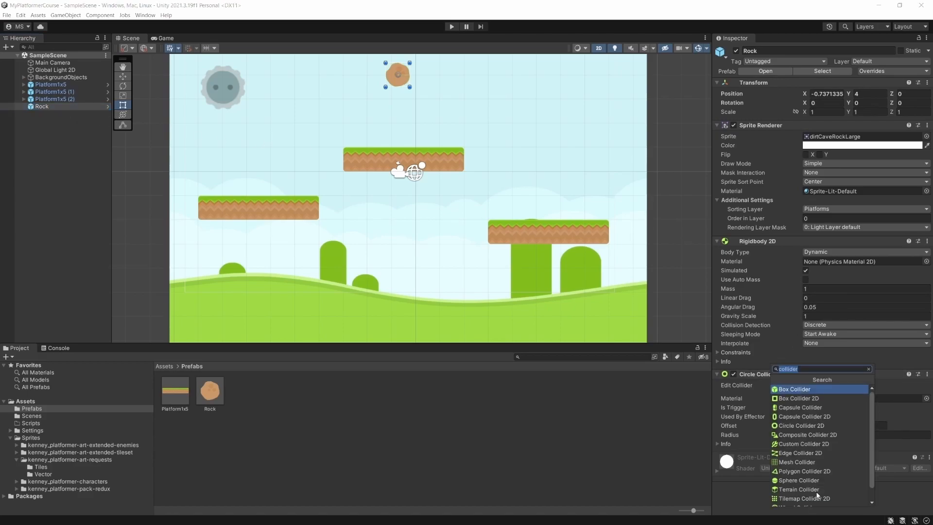
type("const")
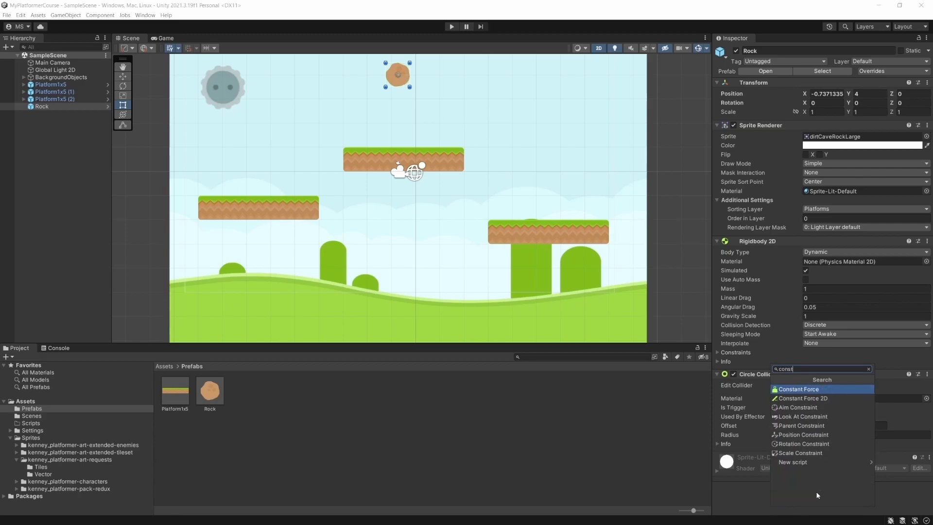
key("Down")
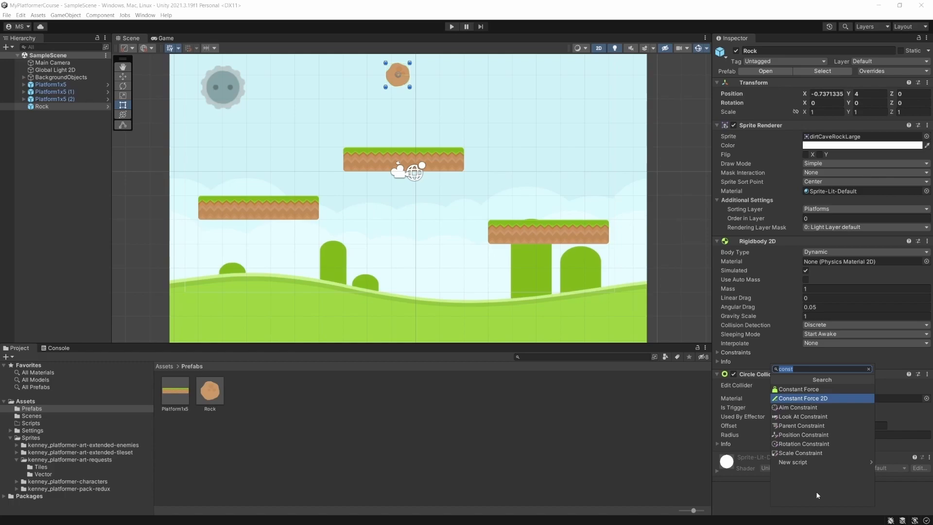
key("Return")
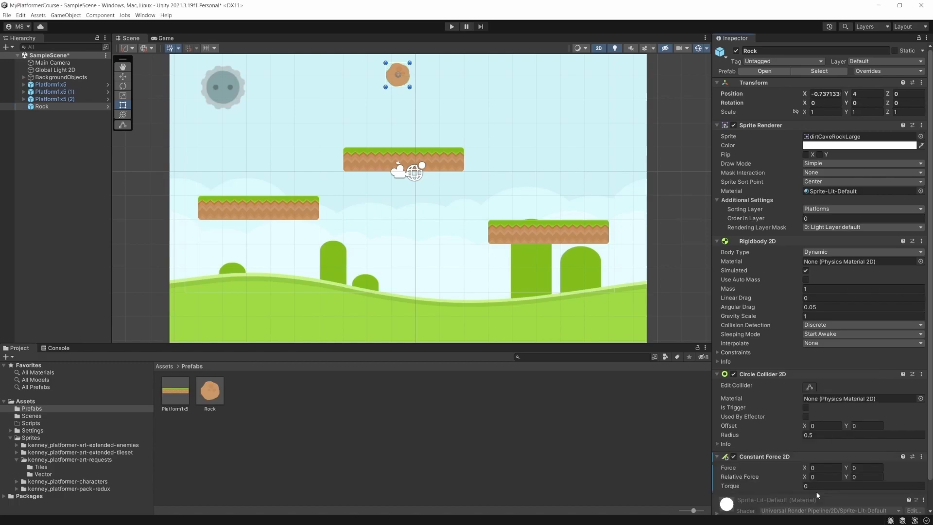
scroll(783, 378, "down", 3)
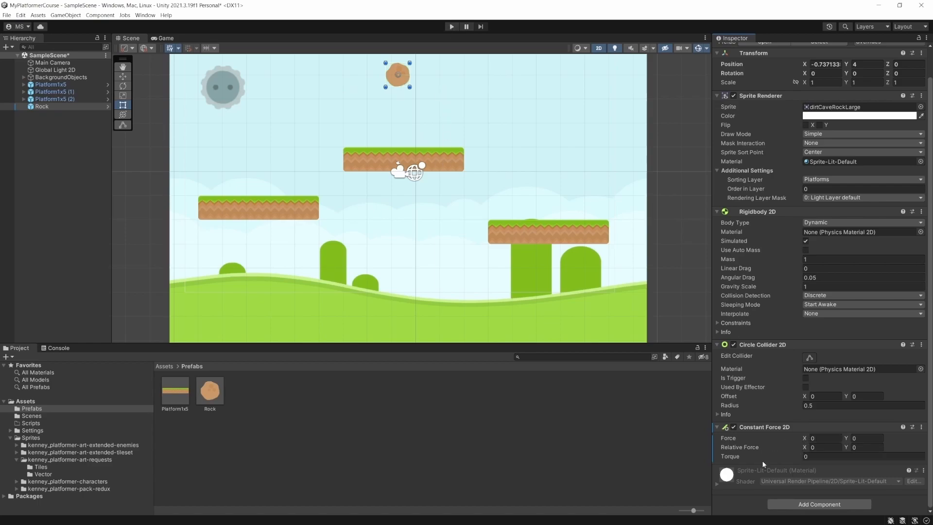
Step: Run the game, vary the Rock's constant force along X up to about 2.63 to push it around, and stop play mode
left_click(452, 27)
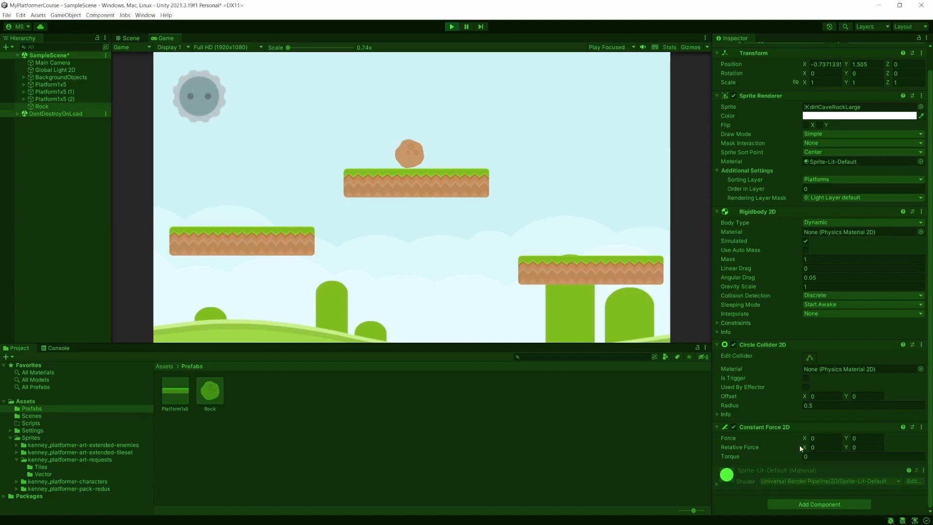
left_click(810, 438)
left_click_drag(802, 438, 841, 432)
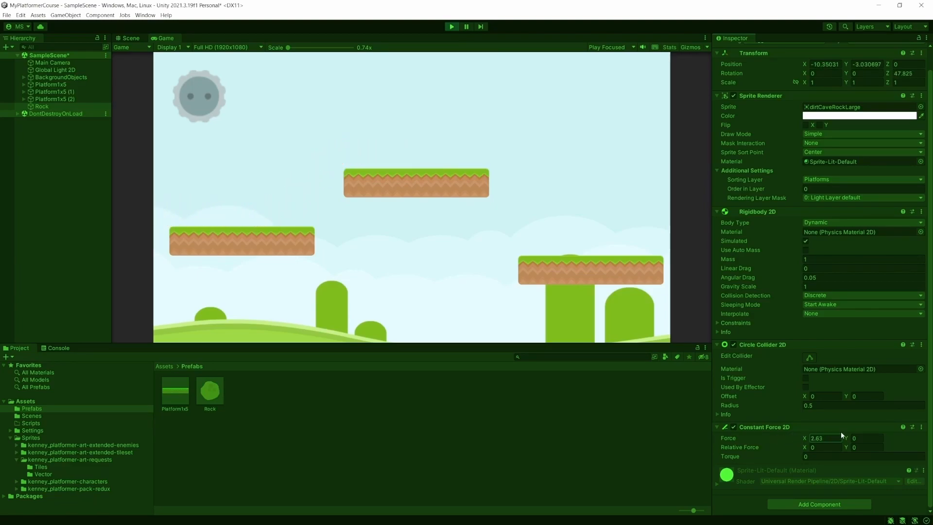
left_click(451, 27)
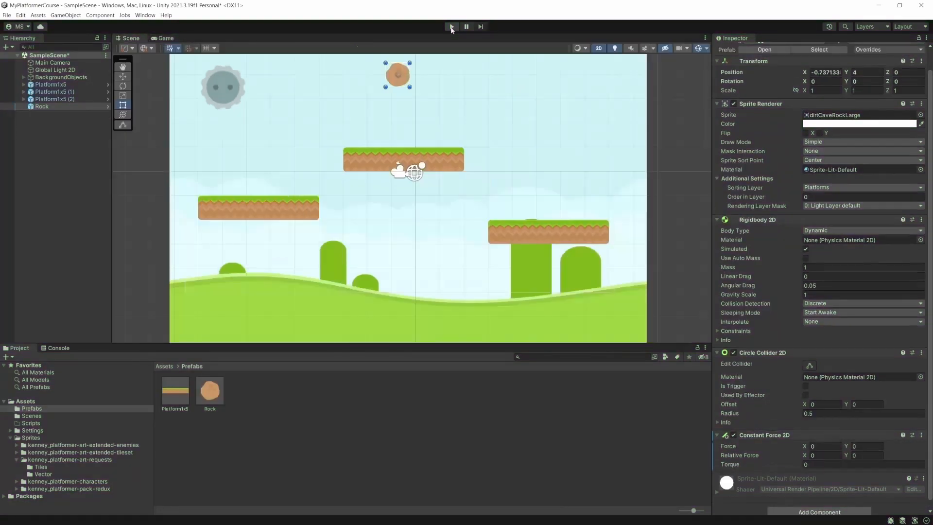
Step: Test the Rock in play mode again, adjusting its constant force X to about 1.24, and exit play mode
left_click(452, 27)
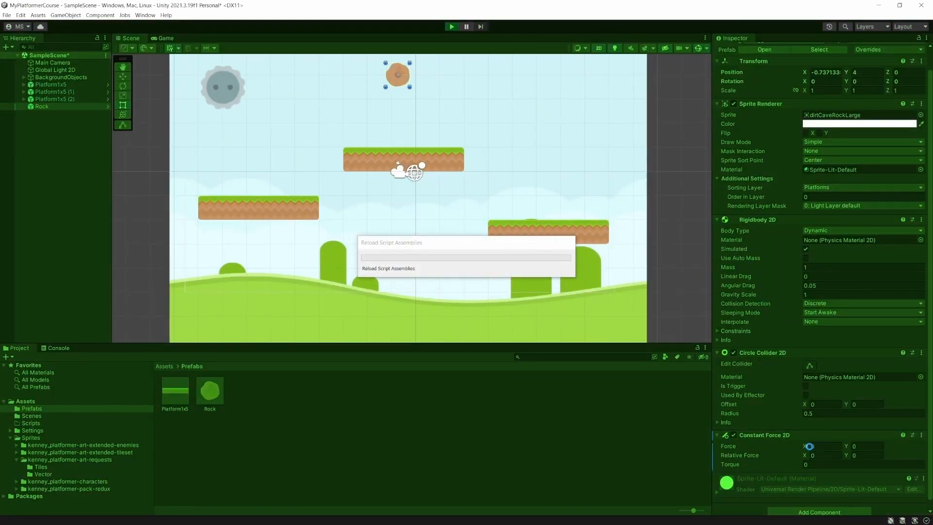
left_click_drag(805, 436, 826, 436)
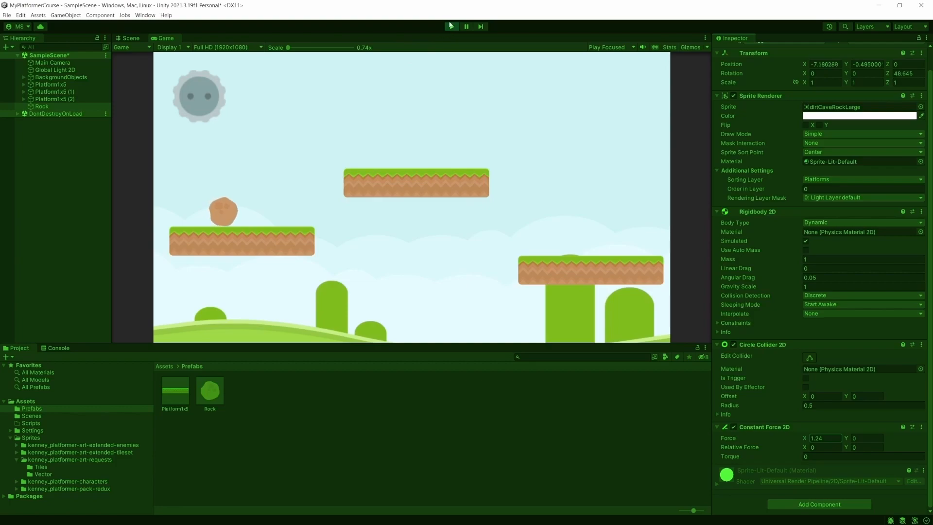
left_click(451, 26)
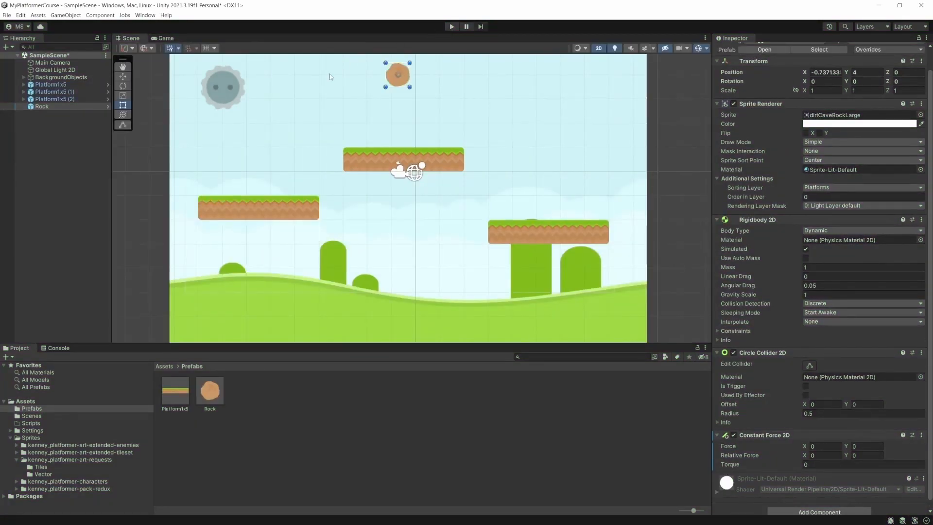
Step: Duplicate the Rock twice and place the copies on the two ends of the upper platform, at a height of about 1.51
left_click(64, 106)
key("ctrl+d")
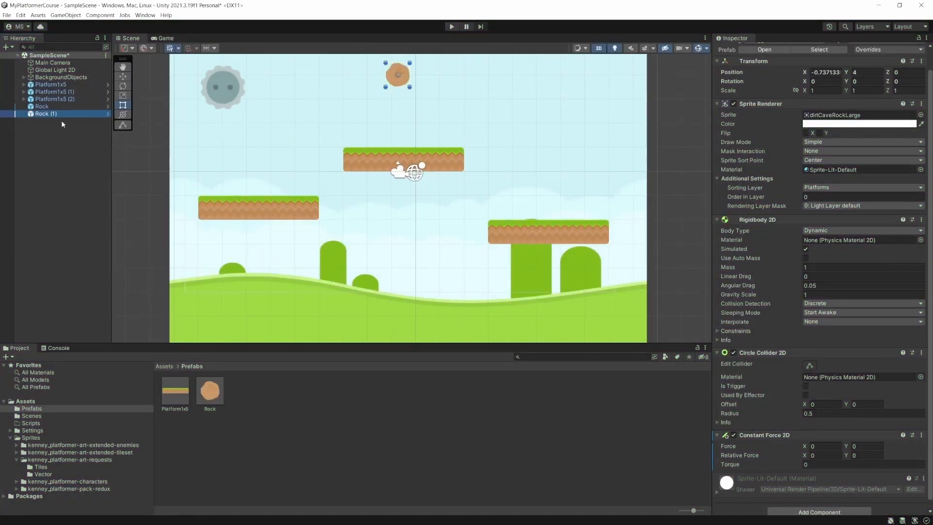
key("w")
left_click_drag(403, 72, 496, 141)
key("ctrl+d")
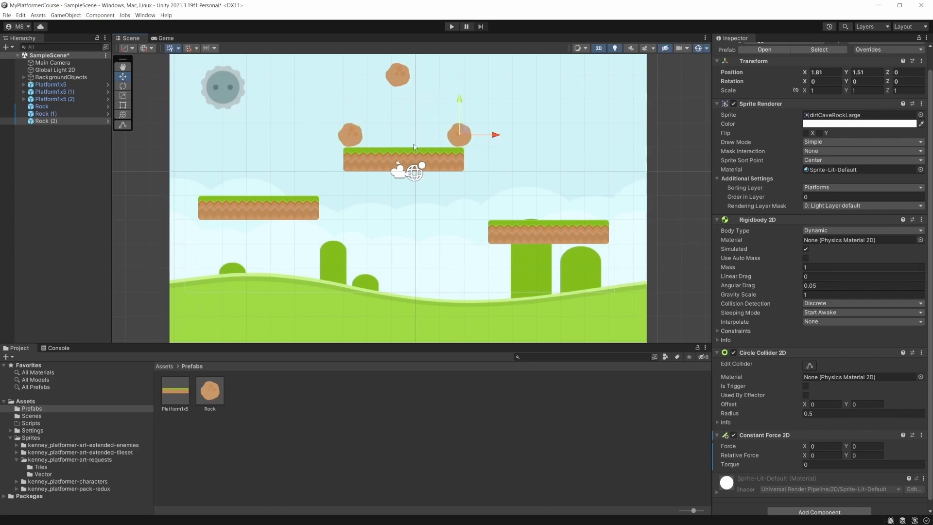
Step: Run the game and push the original Rock into its copies with force X of about -1.63 and -0.58, and stop play mode
left_click(54, 107)
key("ctrl+p")
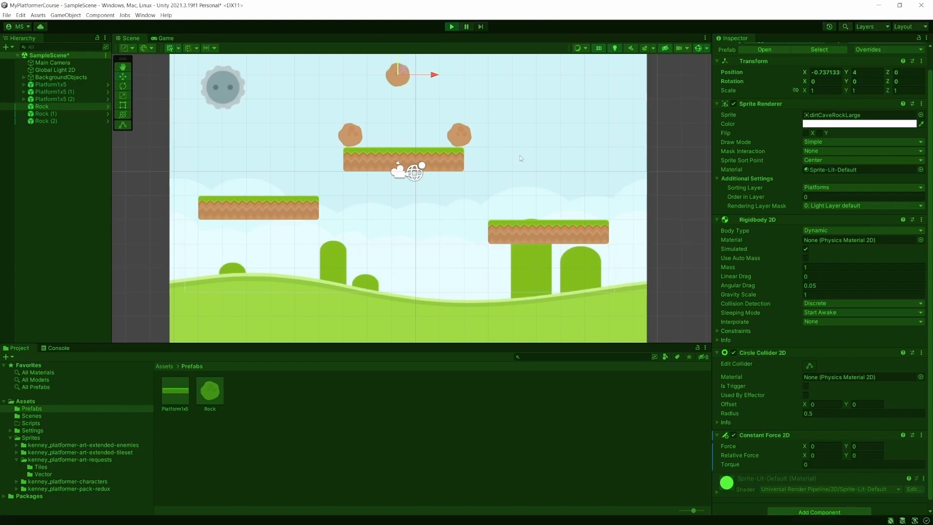
left_click_drag(803, 438, 776, 437)
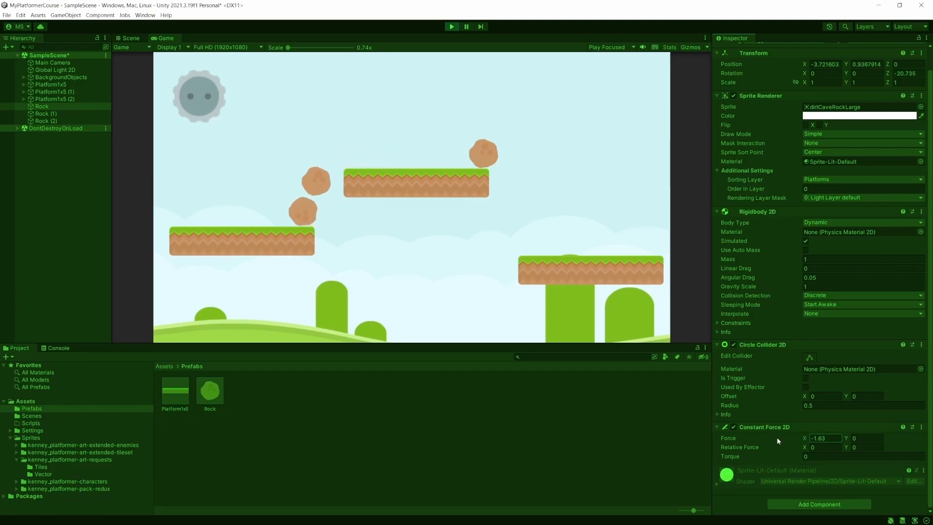
left_click_drag(777, 437, 791, 436)
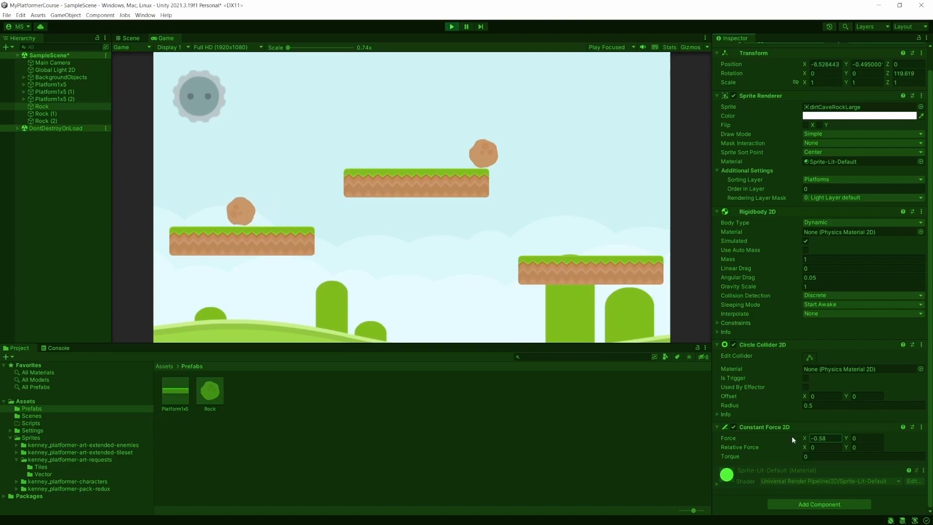
left_click(452, 26)
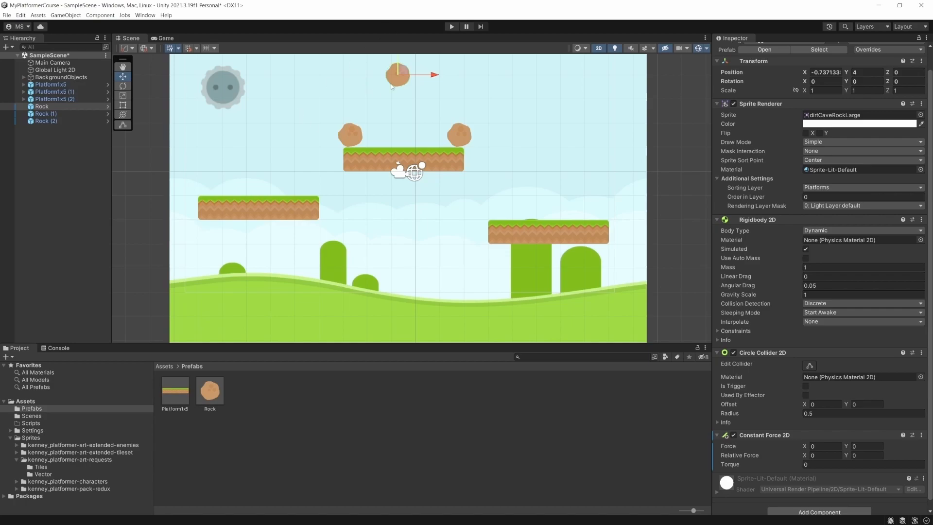
Step: Repeat the three-rock collision test, varying the original Rock's force X to about -0.75, and end play mode
left_click(451, 26)
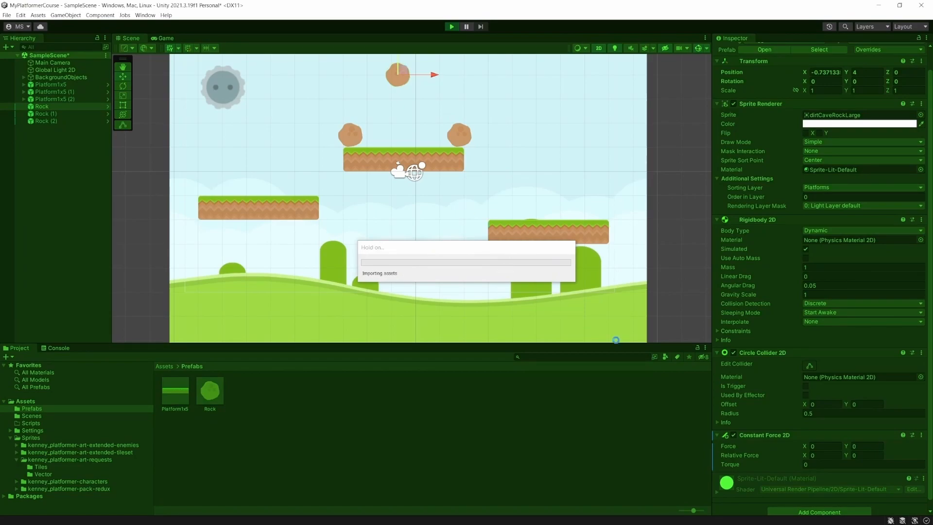
left_click_drag(808, 440, 788, 416)
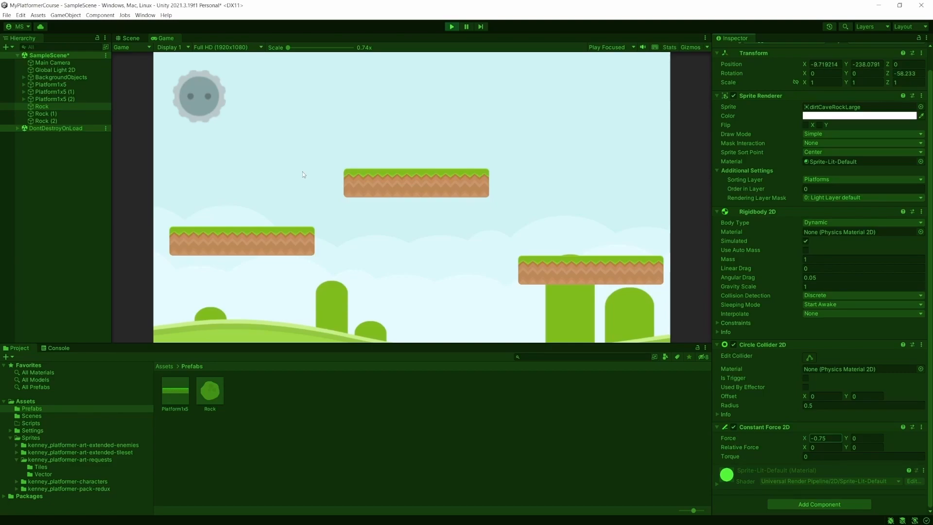
left_click(452, 26)
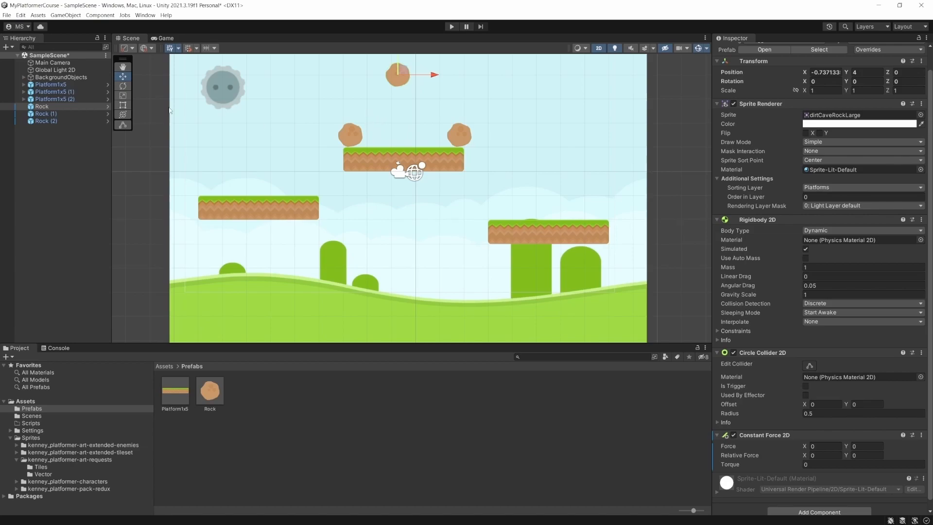
Step: Delete the two duplicates Rock (1) and Rock (2) from the scene
left_click(75, 113)
left_click(63, 120, "ctrl")
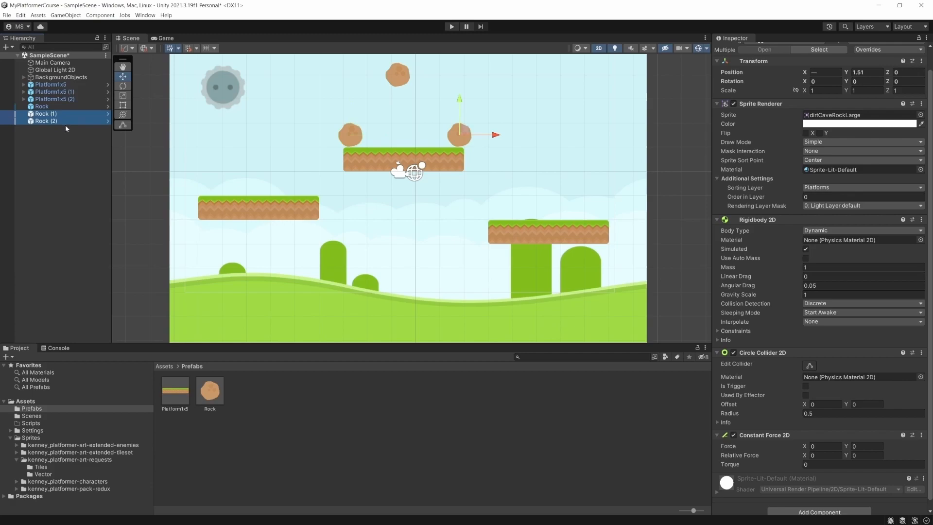
key("Delete")
Step: Apply all of the Rock instance's overrides, including Constant Force 2D, to the Rock prefab
left_click(58, 106)
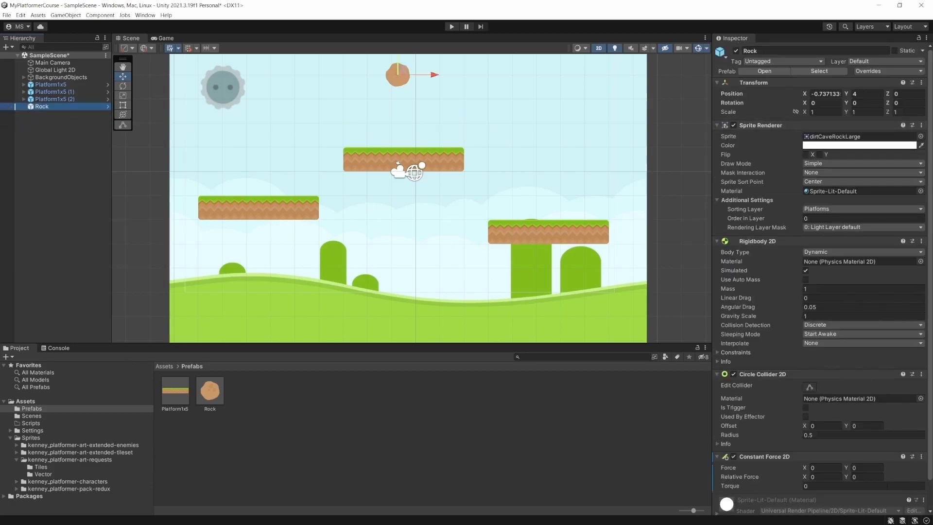
scroll(855, 461, "down", 2)
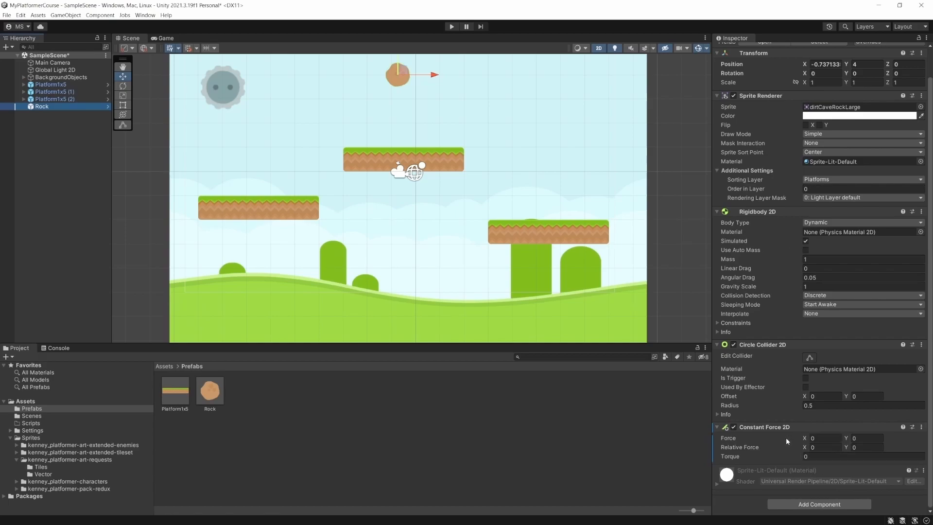
scroll(859, 145, "up", 2)
left_click(868, 71)
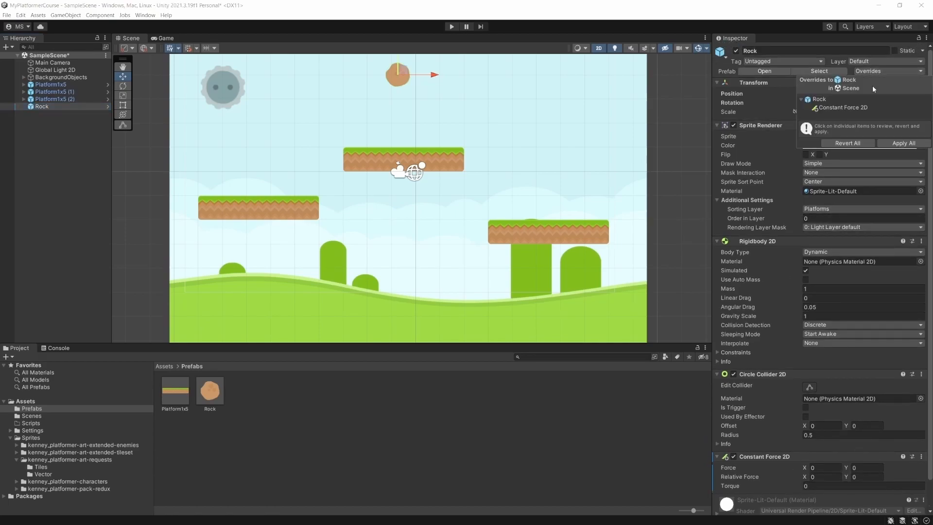
left_click(905, 143)
scroll(775, 325, "down", 2)
scroll(777, 323, "up", 2)
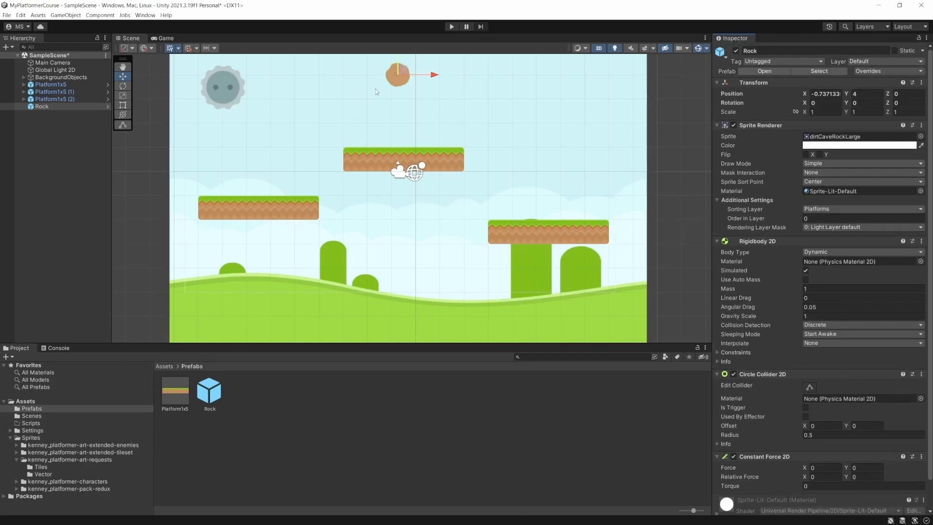
Step: Play-test the single Rock with the prefab's Constant Force 2D, adjusting force X to about -1.02, and stop the game
left_click(452, 27)
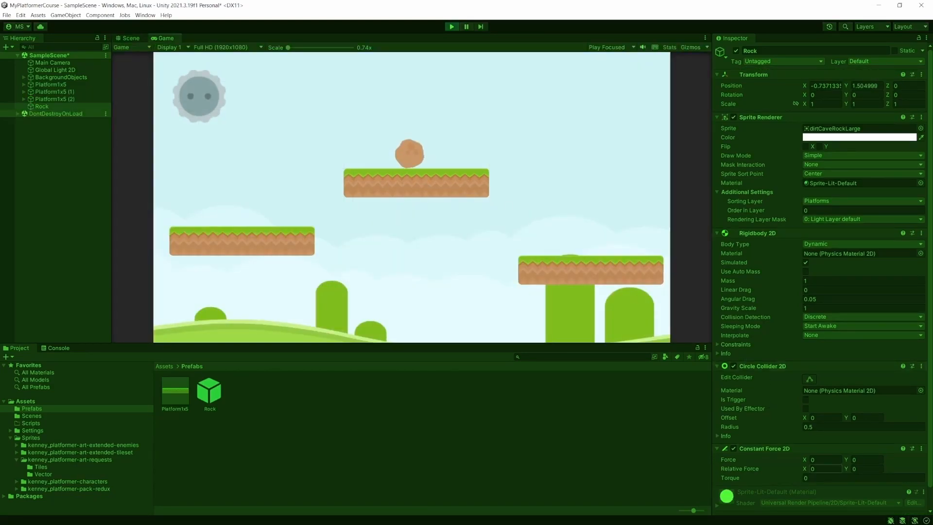
left_click_drag(805, 459, 786, 456)
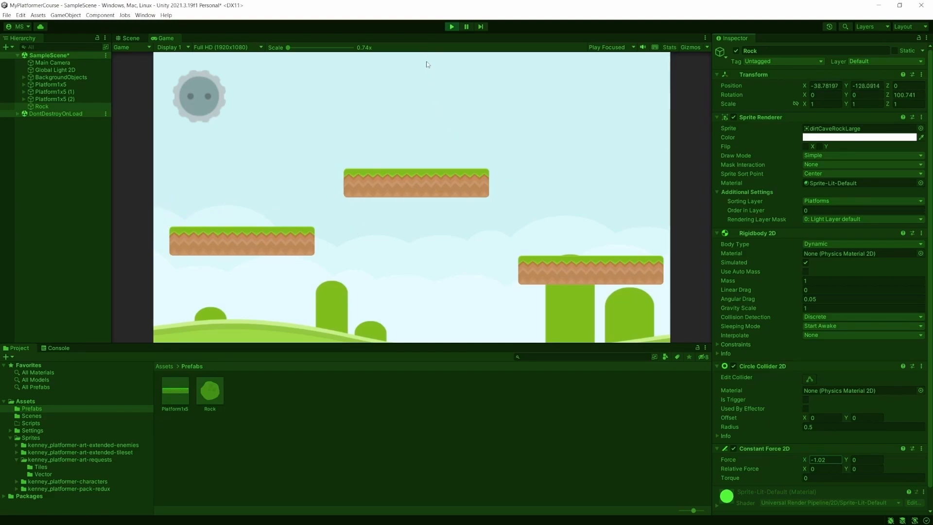
left_click(452, 27)
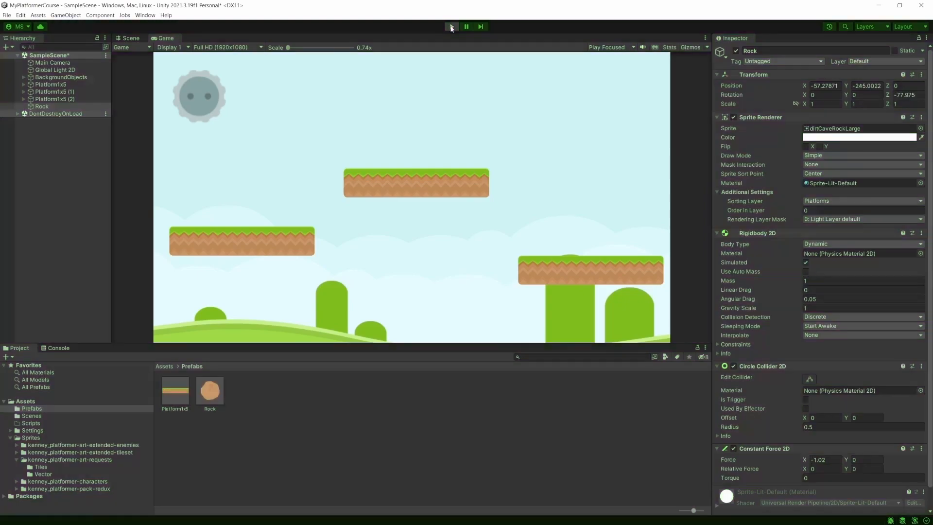